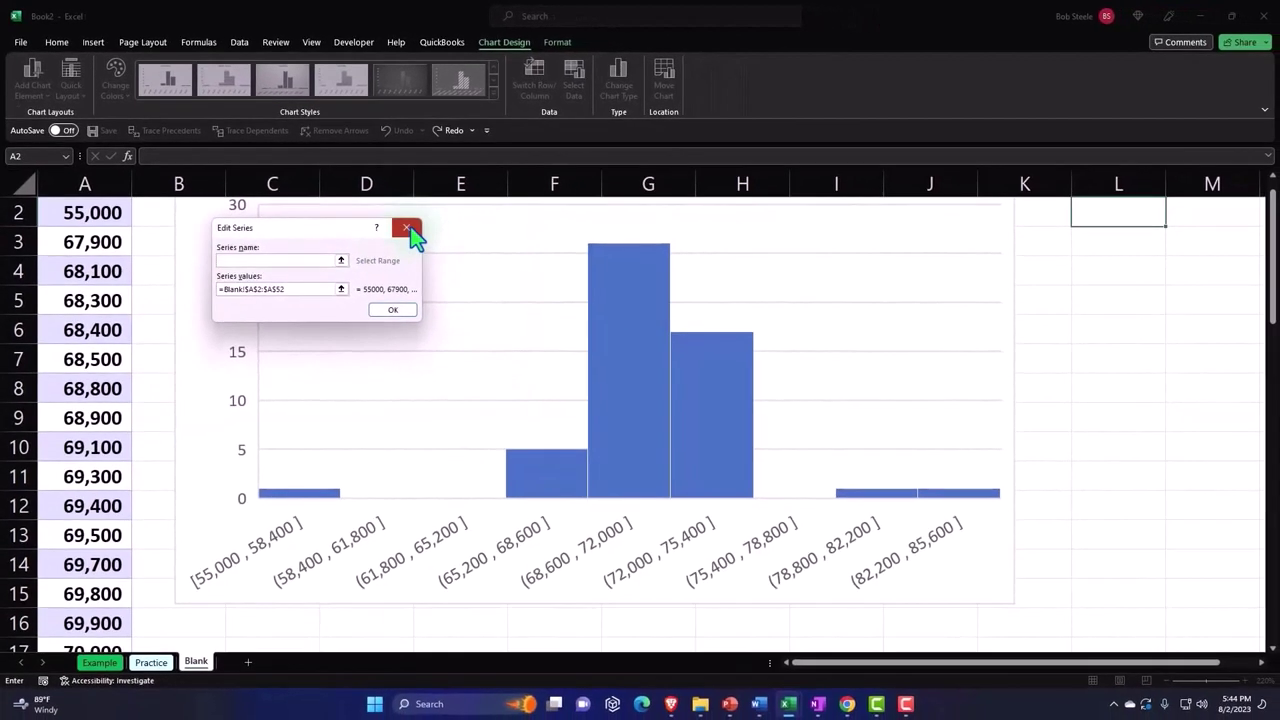
- Close the series and data source editing without changes, and show the chart's formatting options
{"action": "left_click", "coordinate": [410, 230]}
{"action": "left_click", "coordinate": [493, 172]}
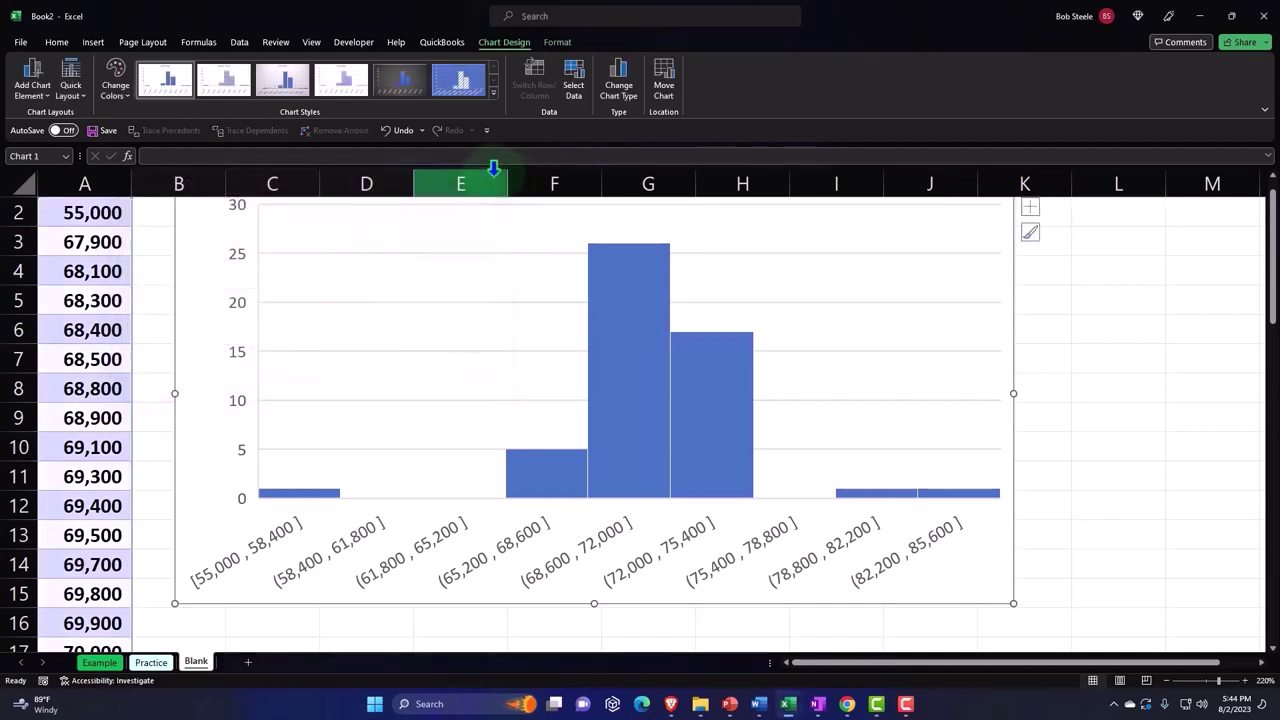
{"action": "left_click", "coordinate": [555, 44]}
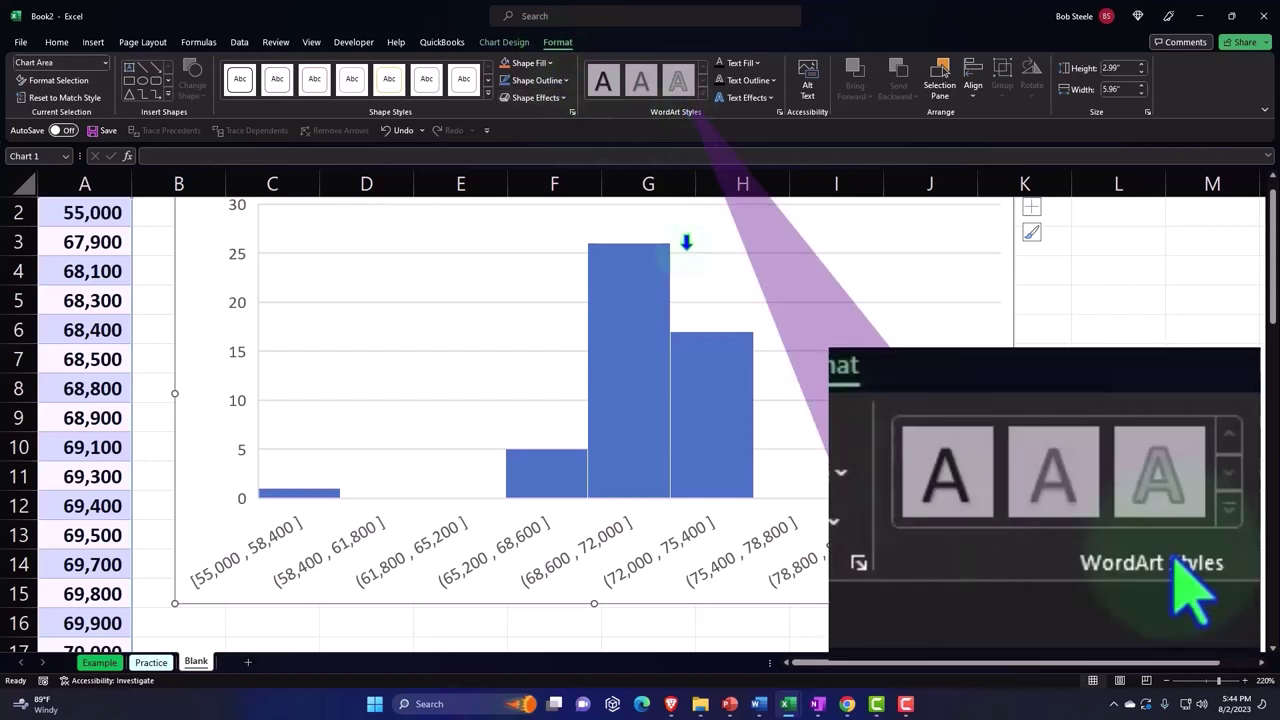
- Add data labels to the bars of the Wages histogram
{"action": "scroll", "coordinate": [637, 299], "scroll_direction": "up", "scroll_amount": 1}
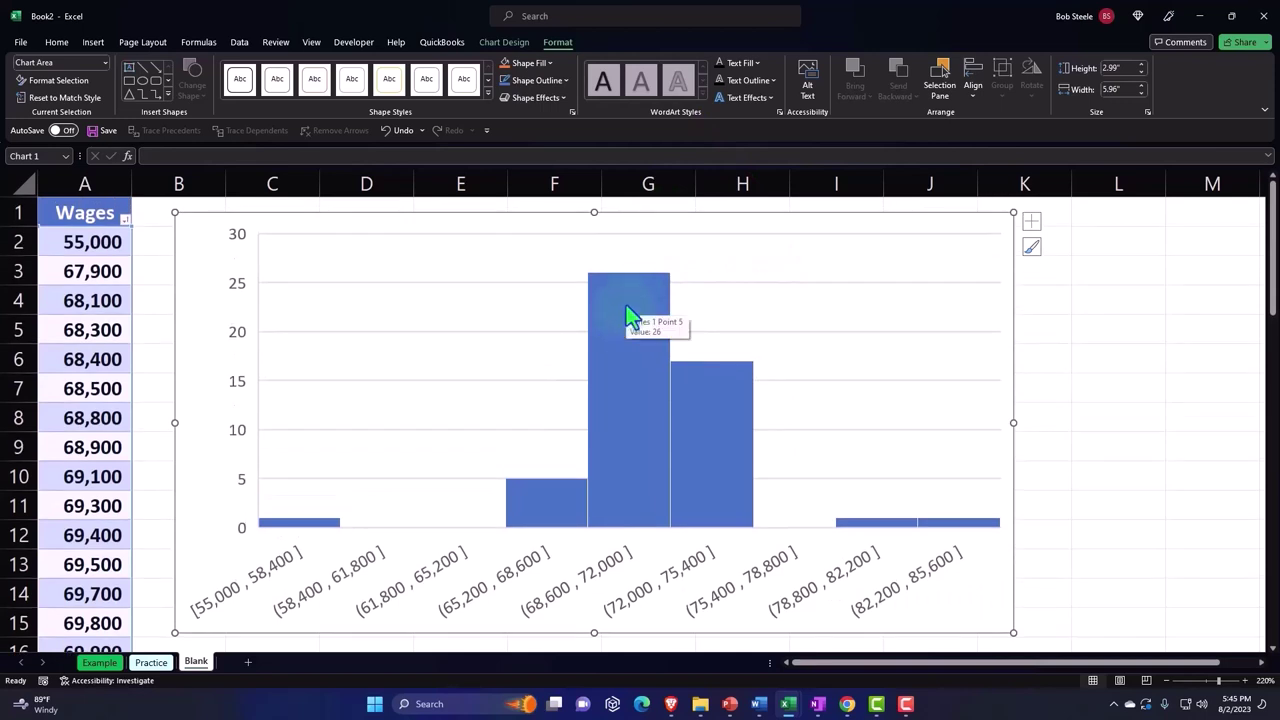
{"action": "right_click", "coordinate": [626, 305]}
{"action": "key", "text": "Escape"}
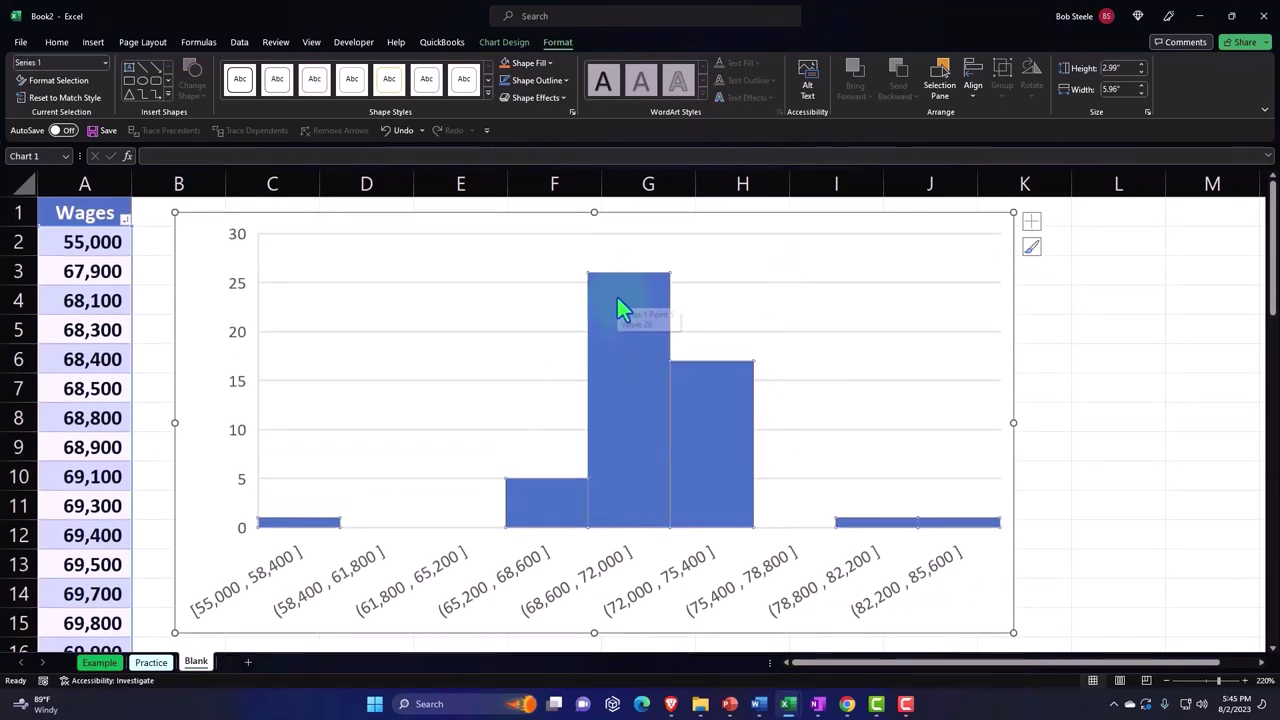
{"action": "right_click", "coordinate": [617, 300]}
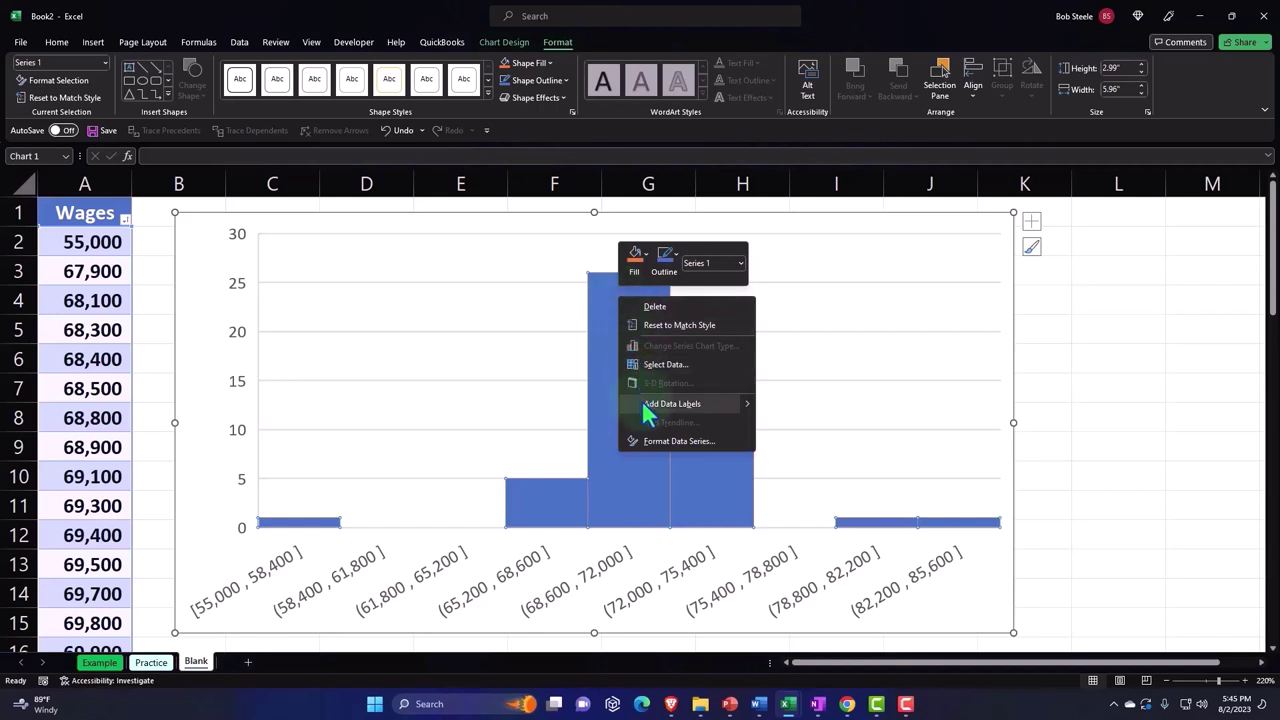
{"action": "mouse_move", "coordinate": [745, 405]}
{"action": "left_click", "coordinate": [785, 404]}
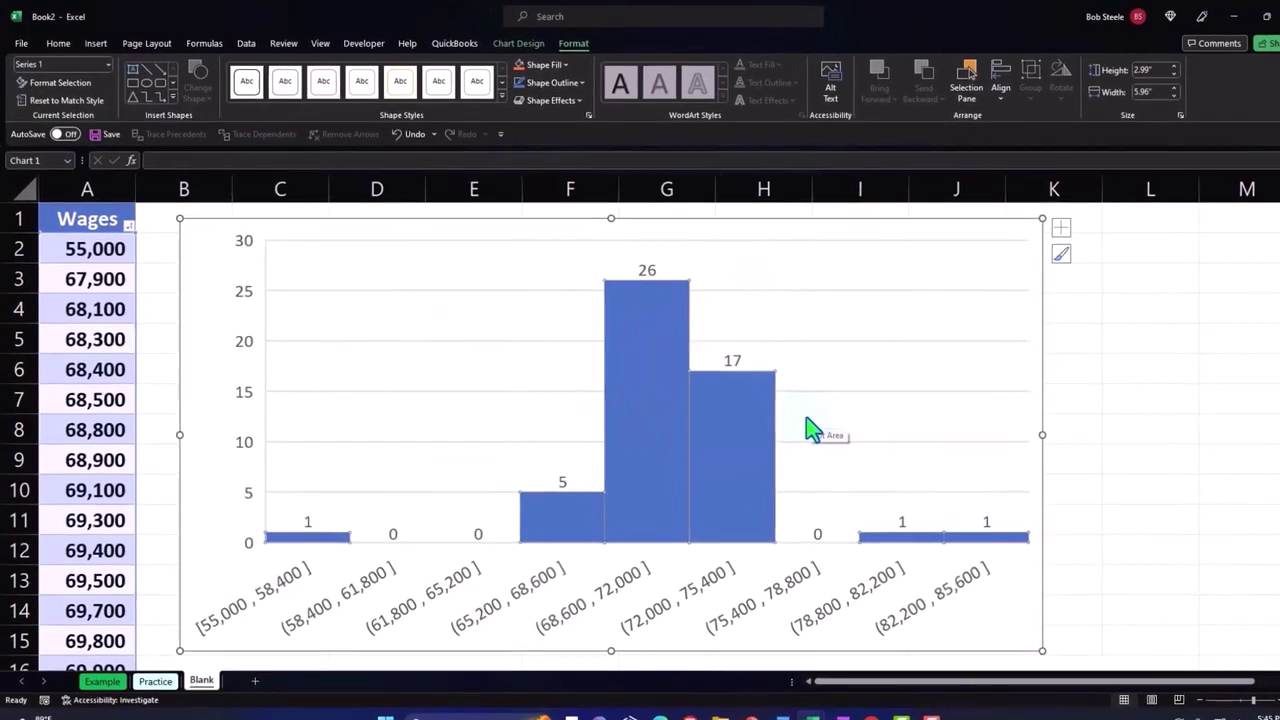
- Increase the histogram's data labels to font size 10 and make them bold
{"action": "left_click", "coordinate": [655, 268]}
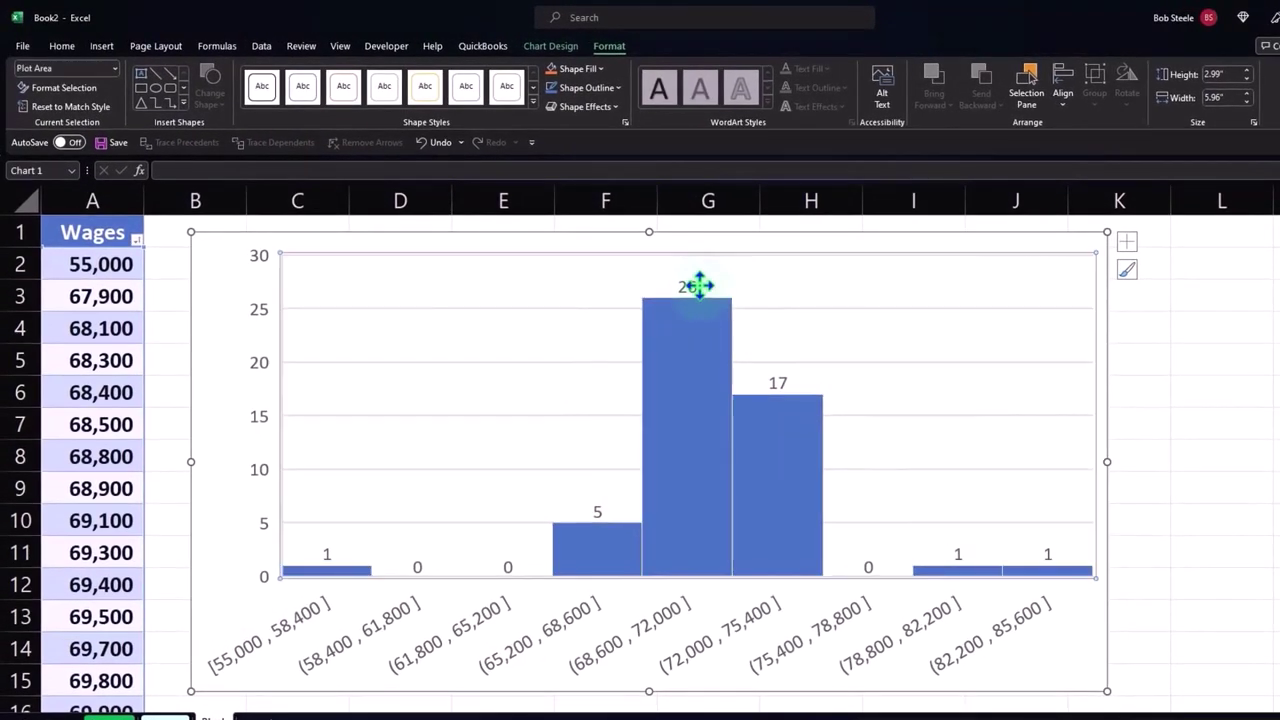
{"action": "left_click", "coordinate": [699, 286]}
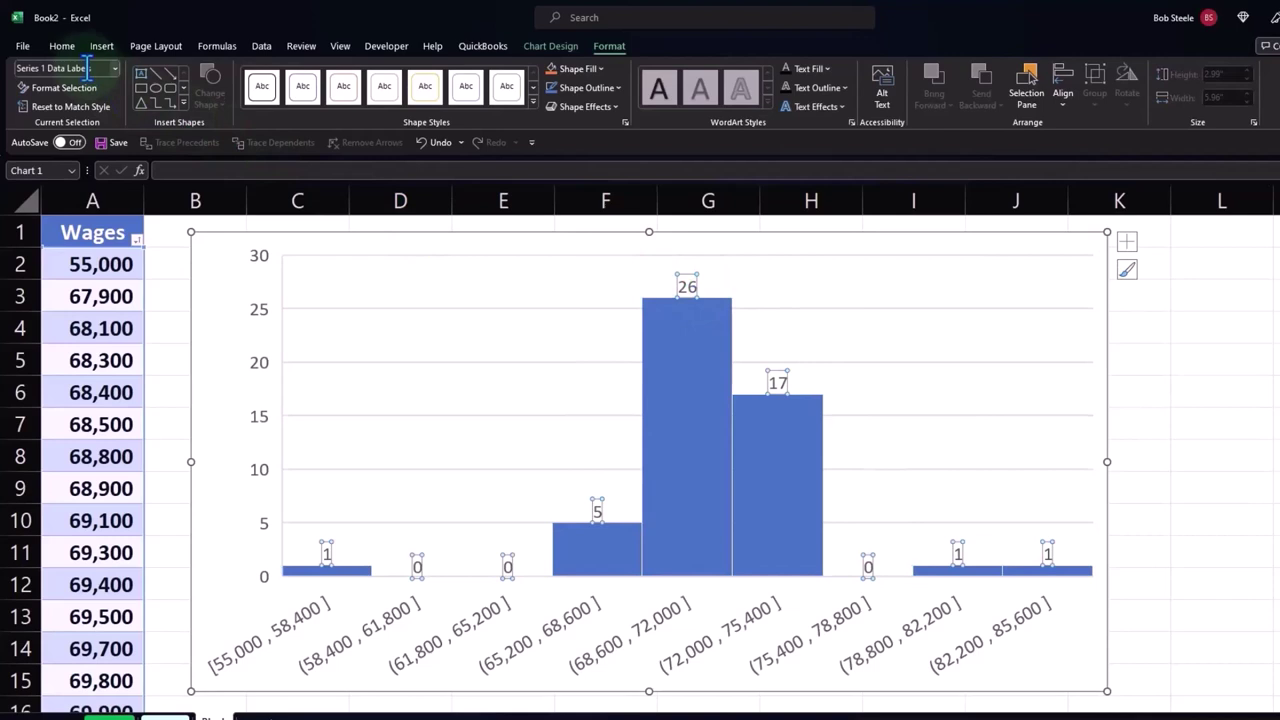
{"action": "left_click", "coordinate": [62, 48]}
{"action": "left_click", "coordinate": [270, 76]}
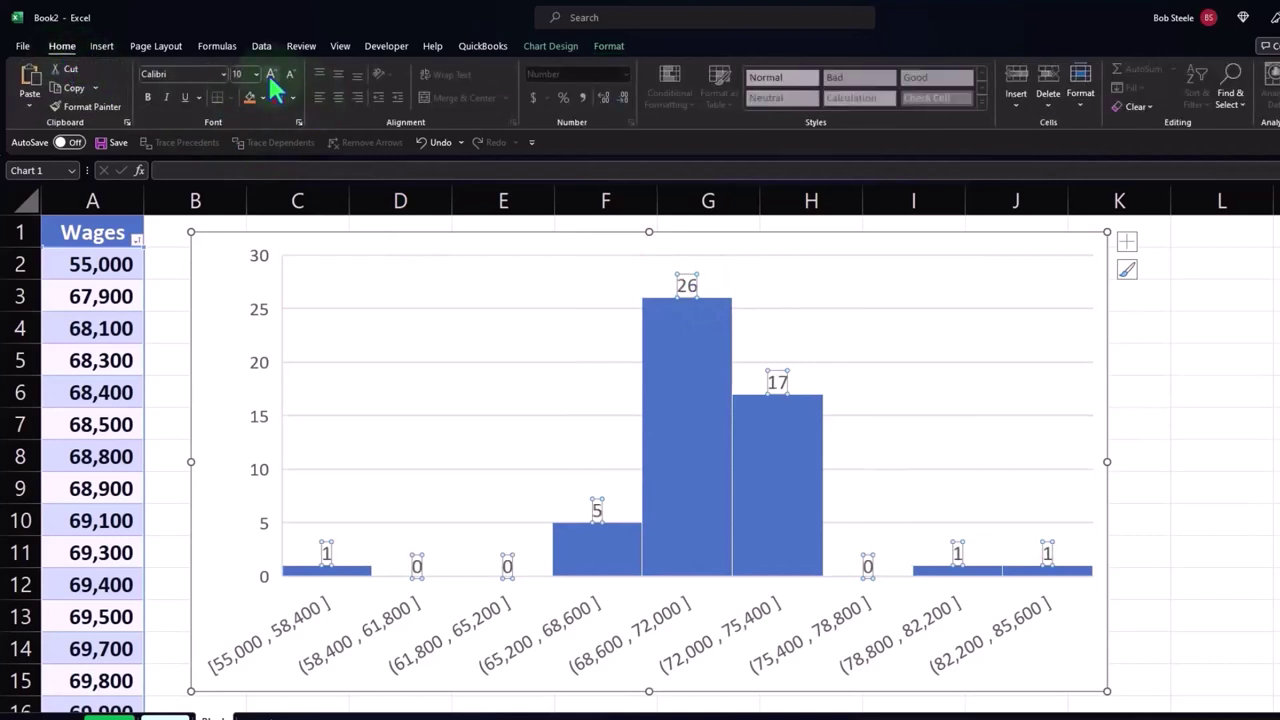
{"action": "left_click", "coordinate": [149, 100]}
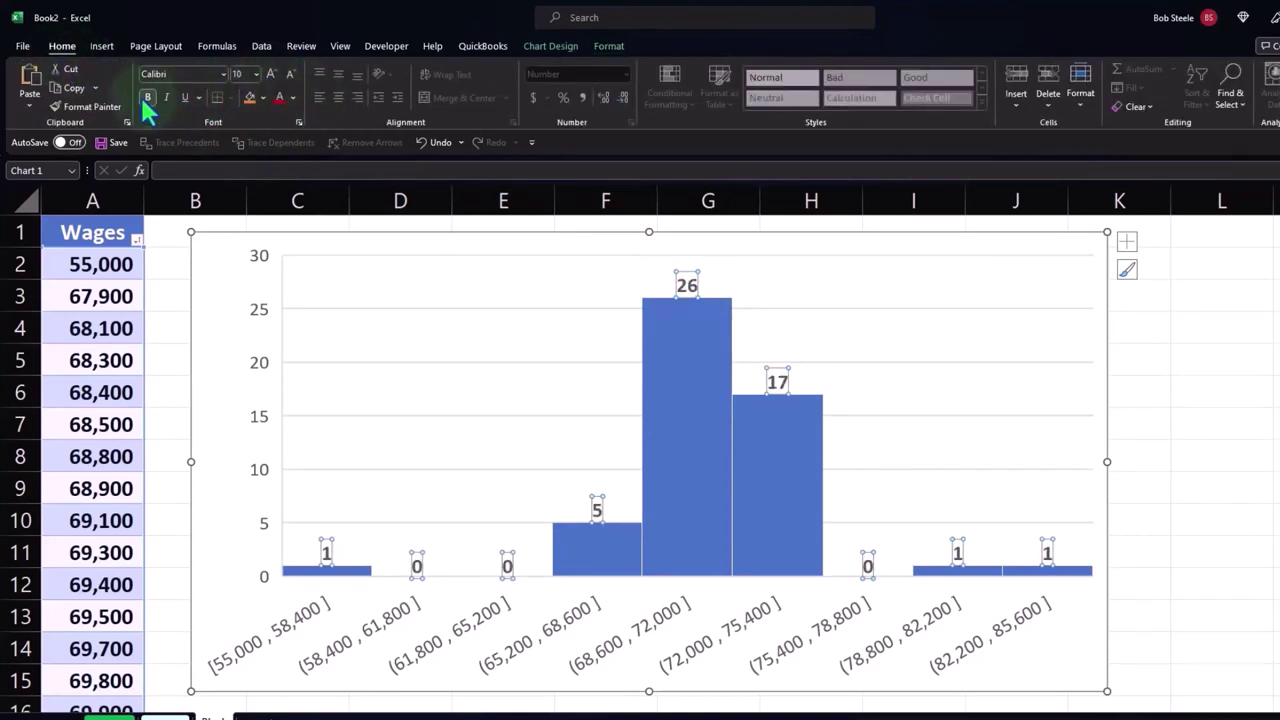
- Preview the histogram's axis titles, chart title, gridlines and legend options without changing the chart
{"action": "left_click", "coordinate": [1124, 250]}
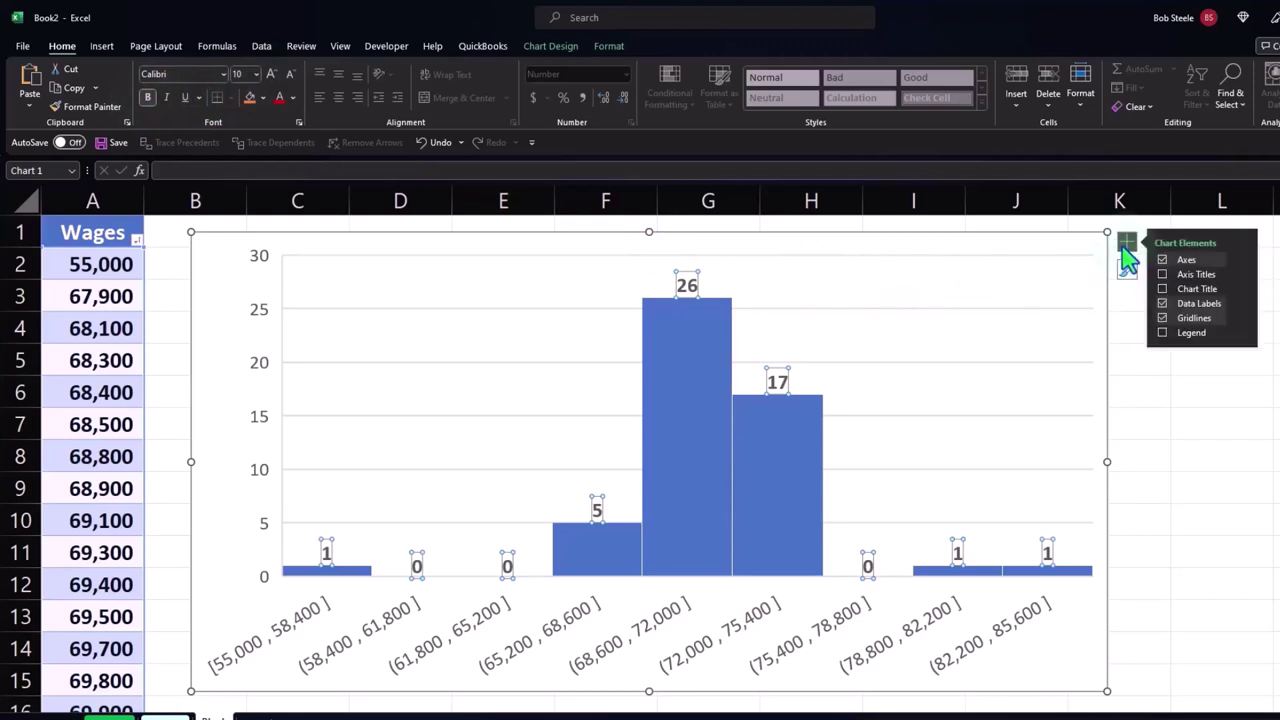
{"action": "left_click", "coordinate": [1188, 276]}
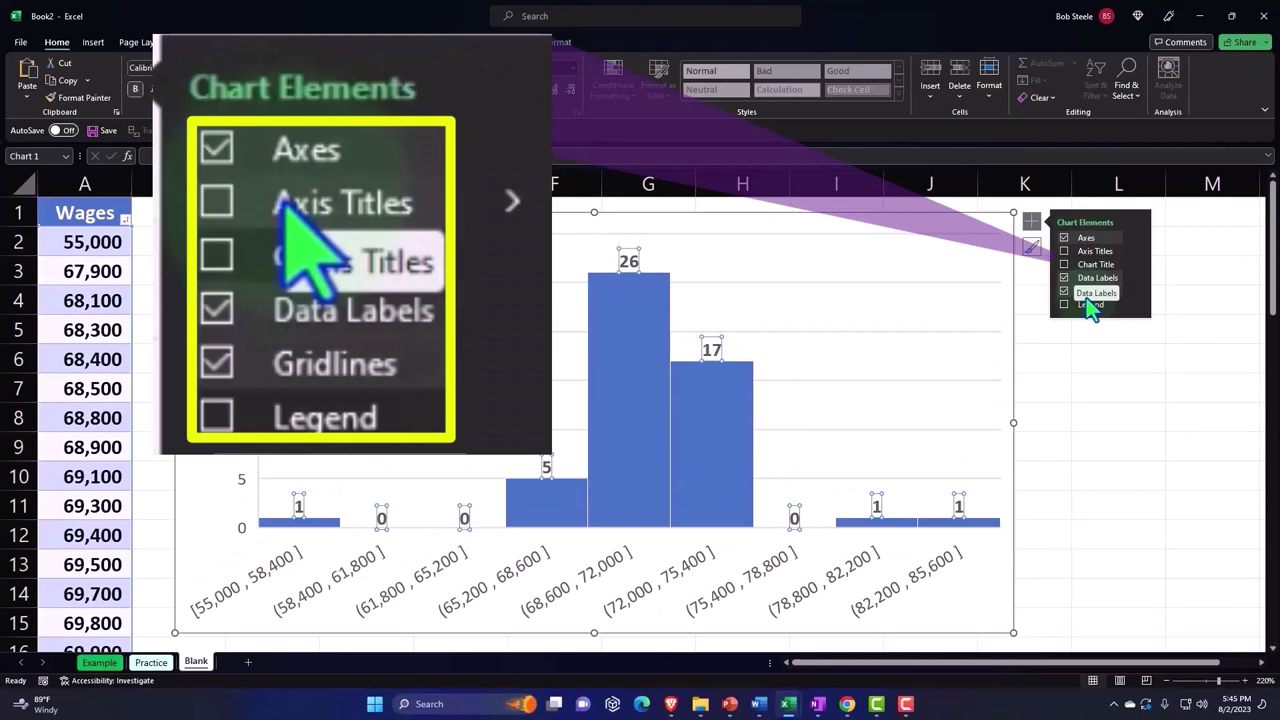
{"action": "left_click", "coordinate": [1100, 266]}
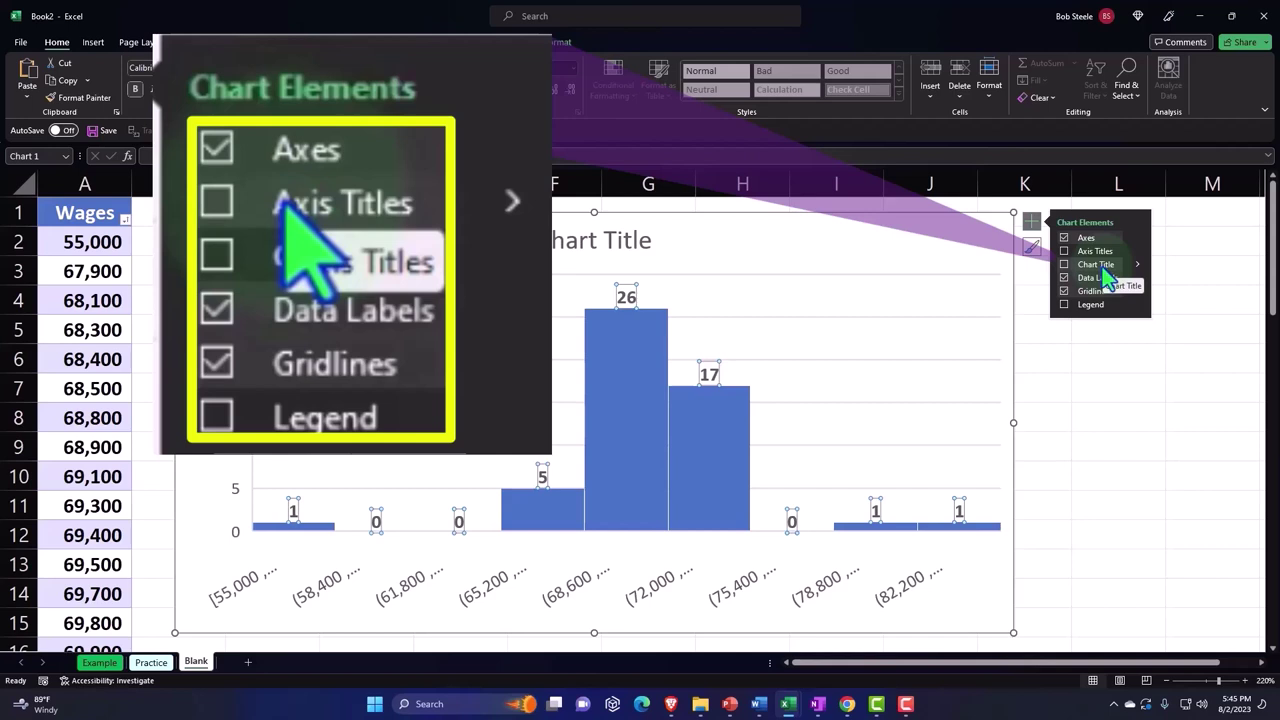
{"action": "left_click", "coordinate": [1065, 291]}
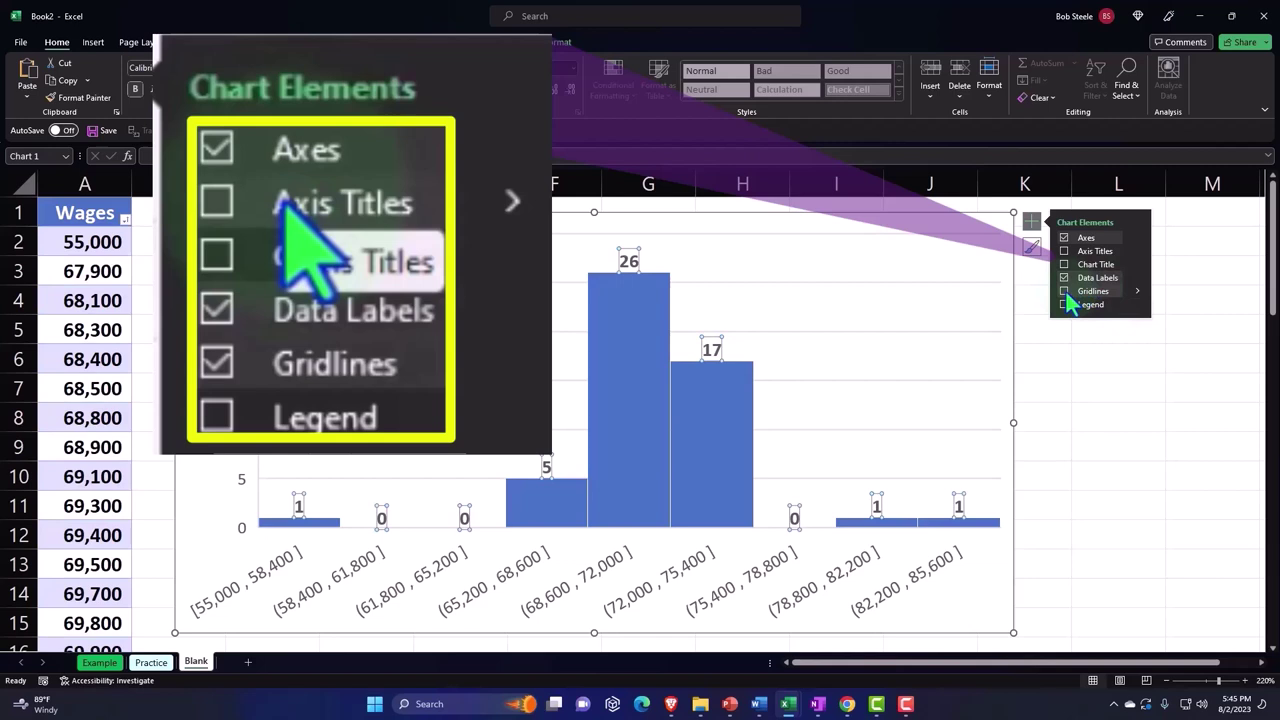
{"action": "left_click", "coordinate": [1072, 304]}
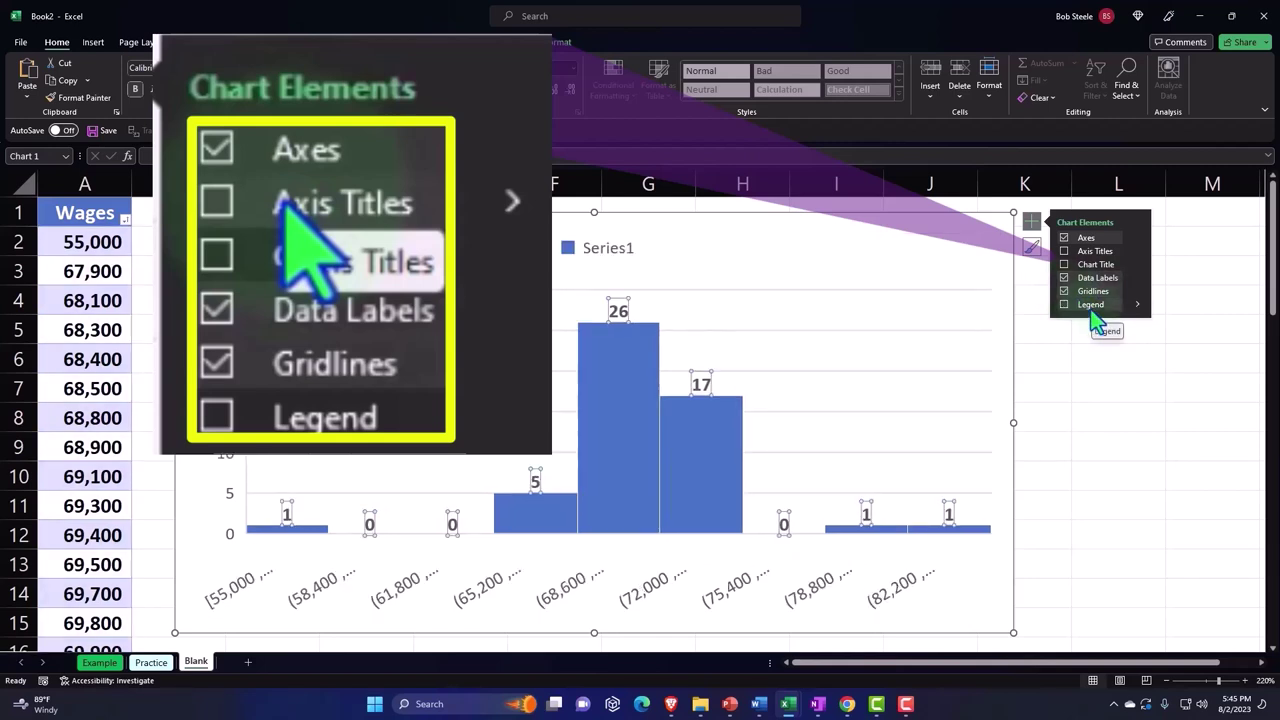
{"action": "left_click", "coordinate": [1066, 363]}
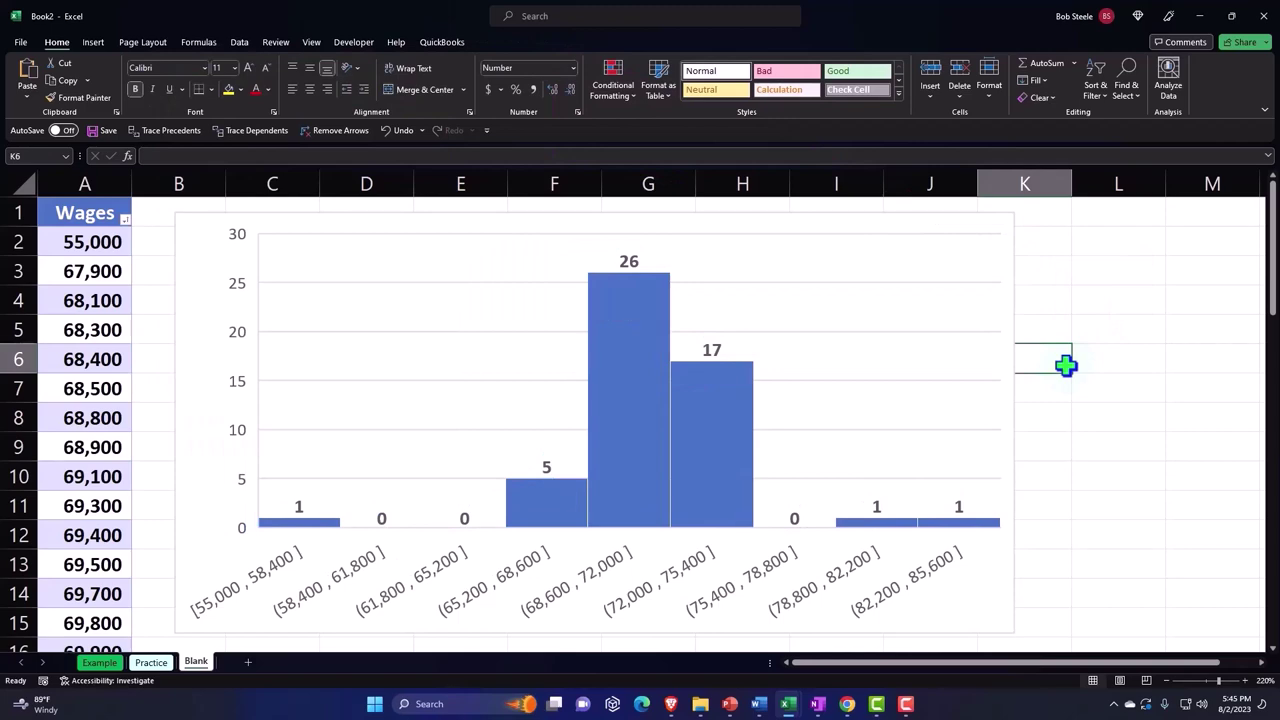
- Preview the available chart styles on the histogram, such as Style 1, without applying any
{"action": "left_click", "coordinate": [951, 226]}
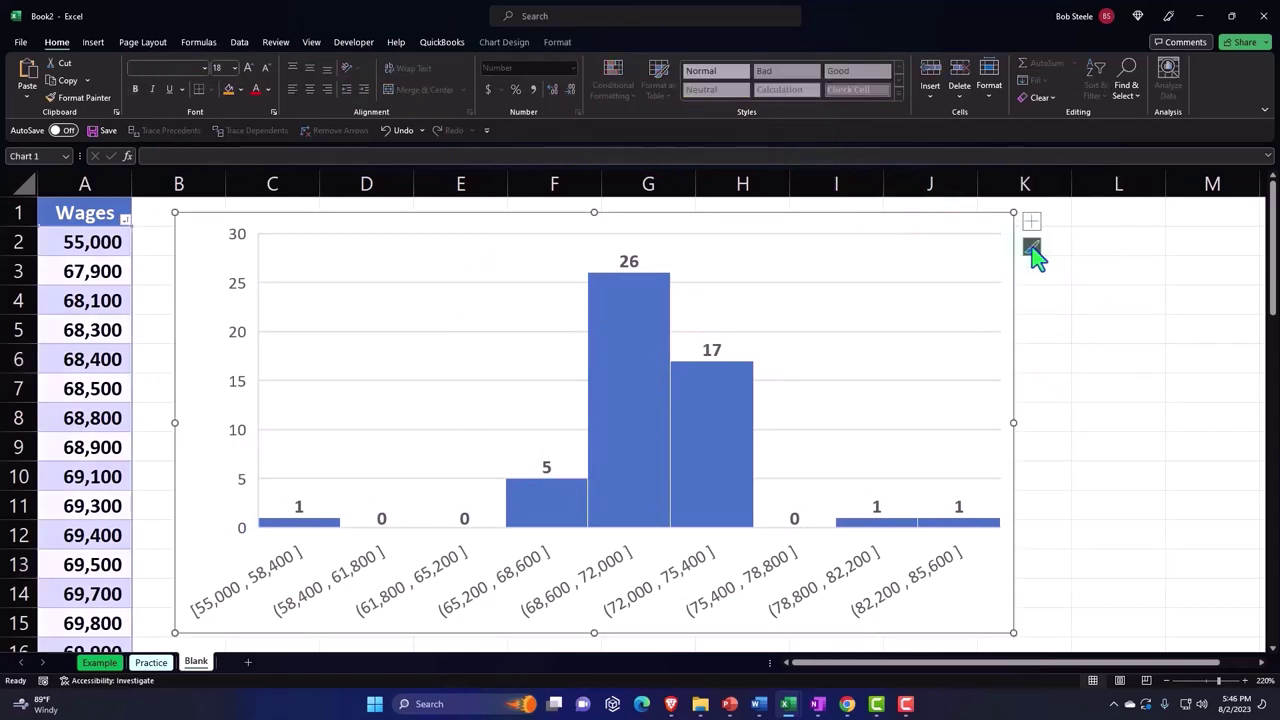
{"action": "left_click", "coordinate": [1031, 248]}
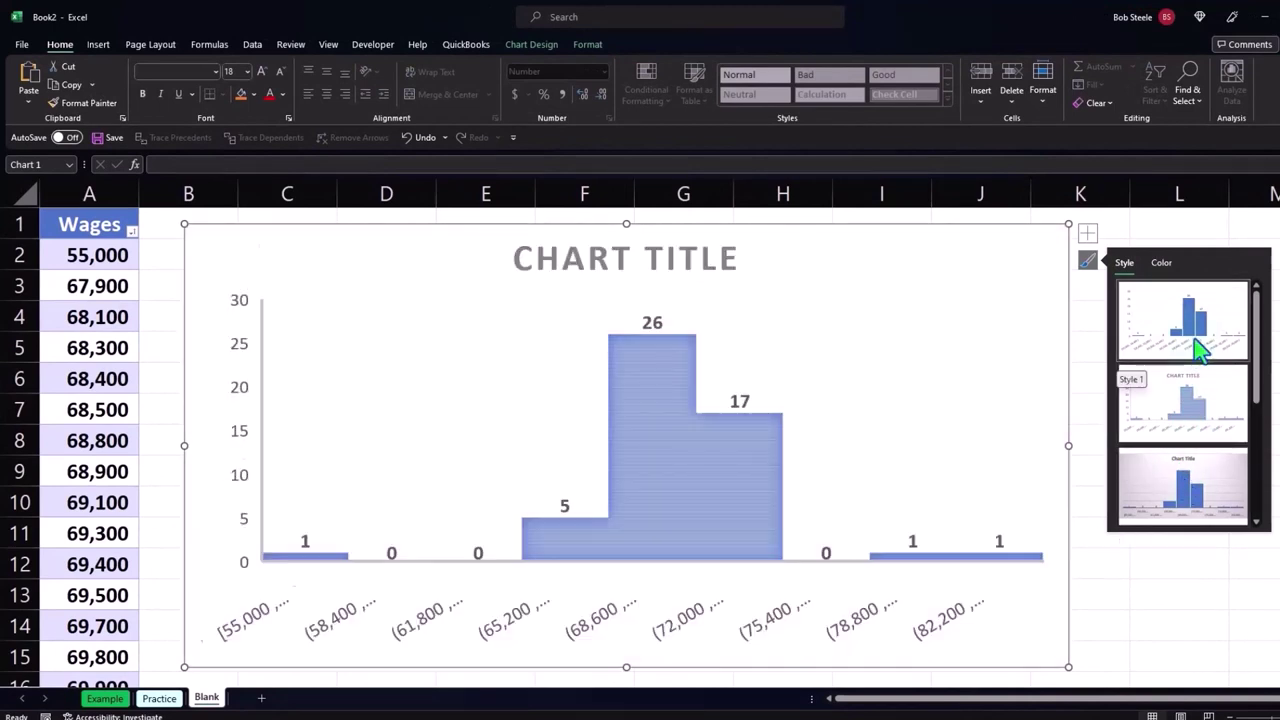
{"action": "key", "text": "Escape"}
{"action": "left_click", "coordinate": [1181, 605]}
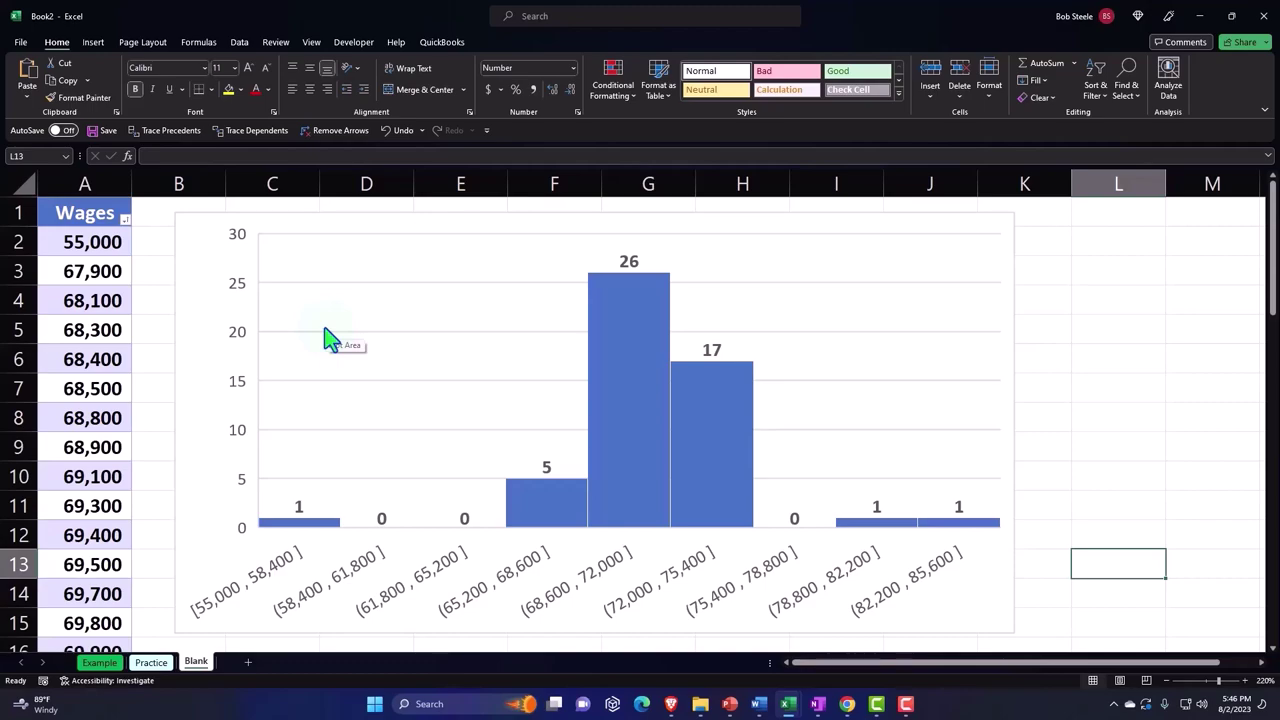
- Insert a second histogram from the data in the Wages column
{"action": "mouse_move", "coordinate": [596, 362]}
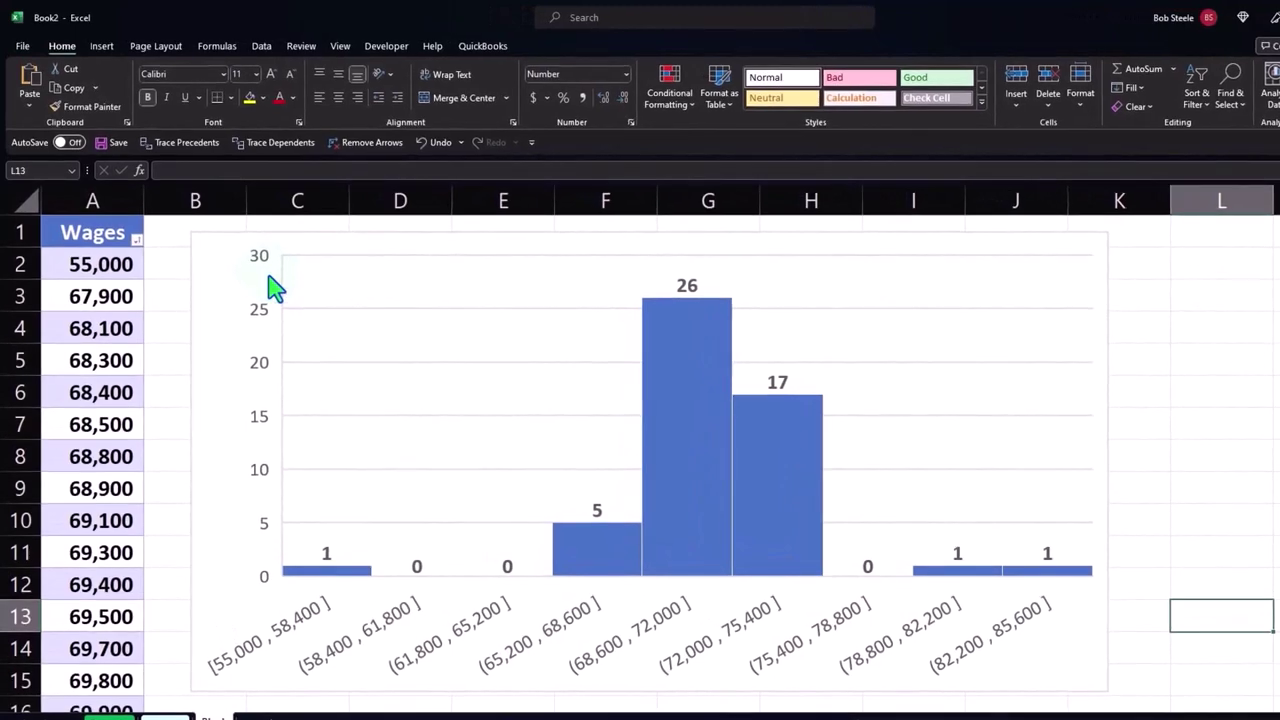
{"action": "left_click", "coordinate": [93, 204]}
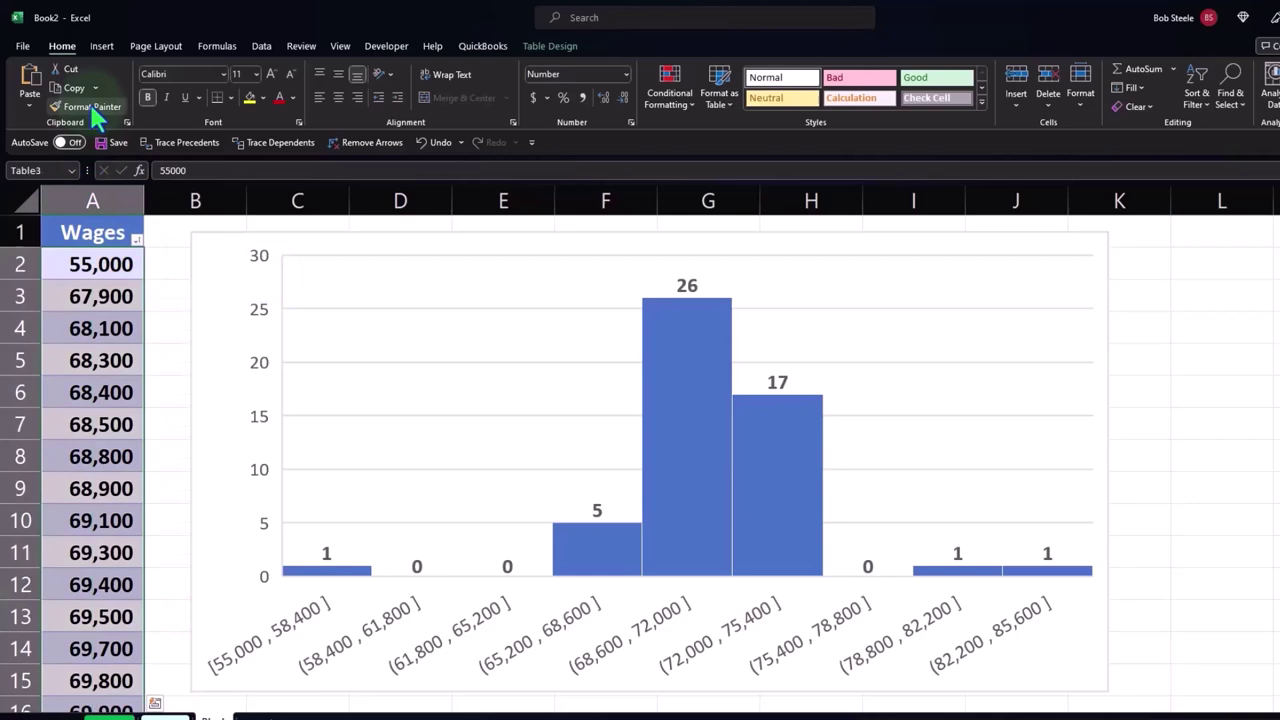
{"action": "left_click", "coordinate": [103, 46]}
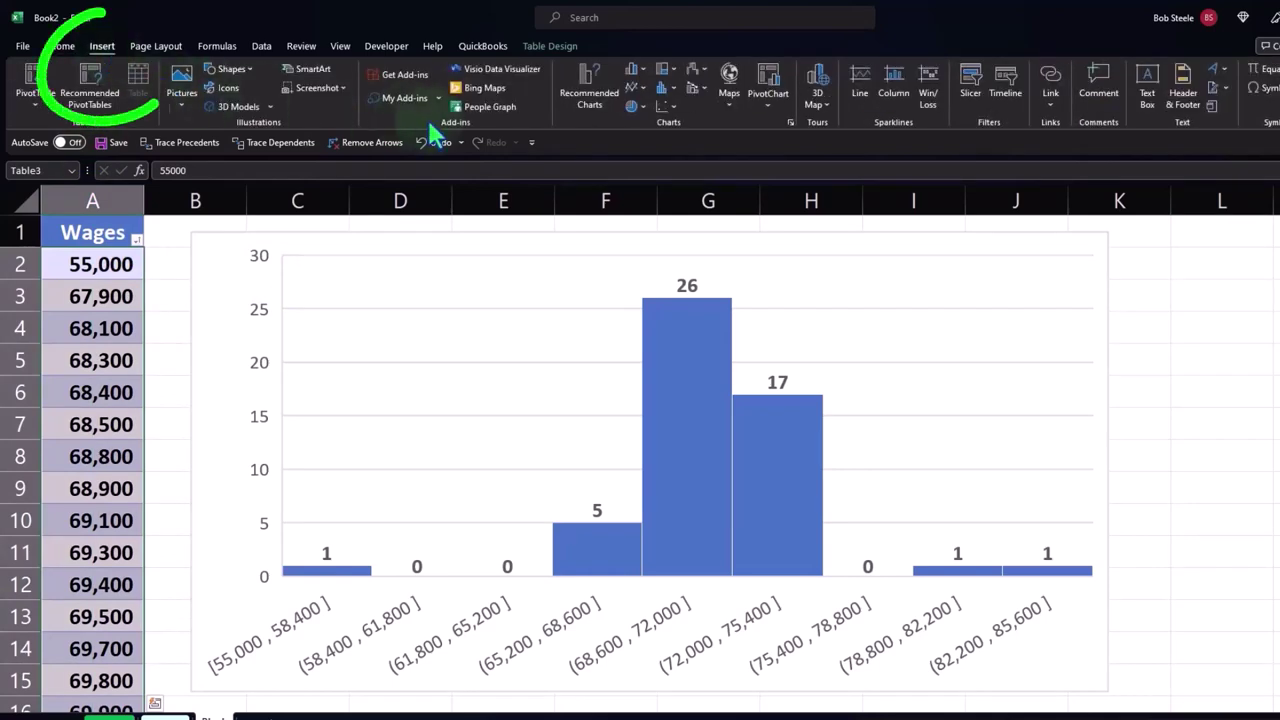
{"action": "left_click", "coordinate": [673, 88]}
{"action": "left_click", "coordinate": [673, 140]}
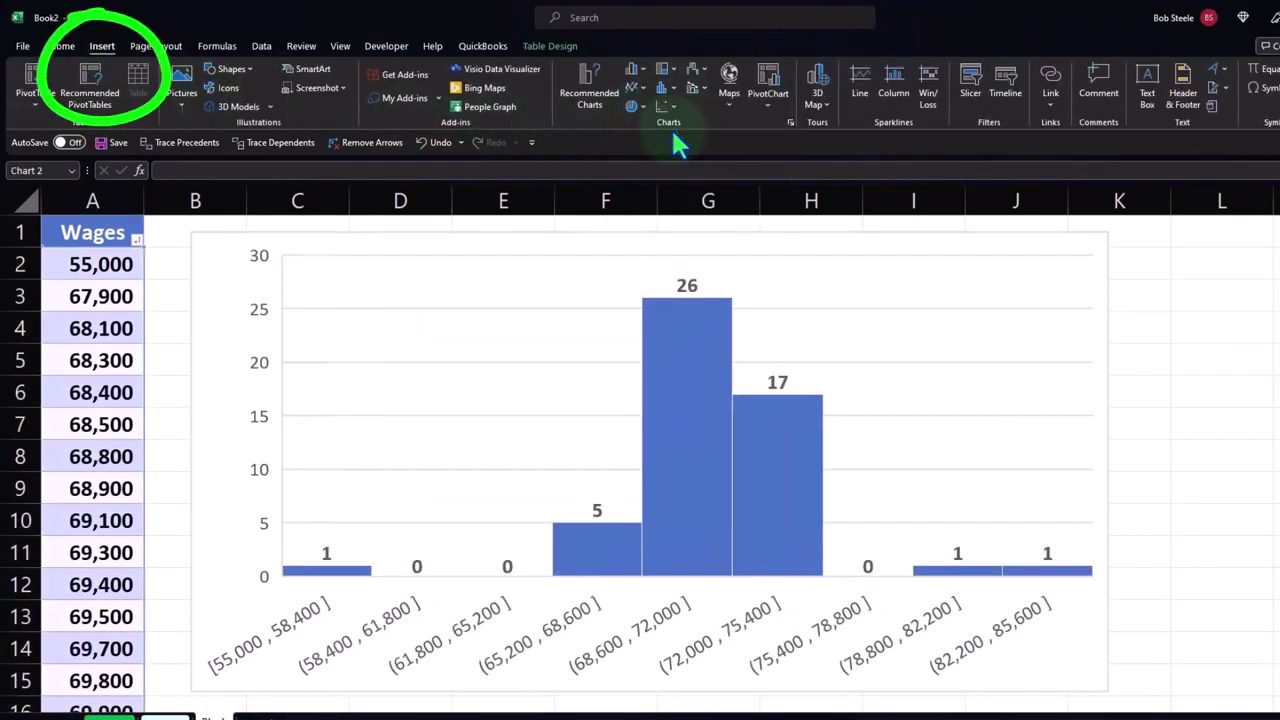
- Move the new histogram directly below the first chart and delete its chart title
{"action": "left_click_drag", "start_coordinate": [386, 300], "coordinate": [348, 524]}
{"action": "scroll", "coordinate": [350, 510], "scroll_direction": "down", "scroll_amount": 3}
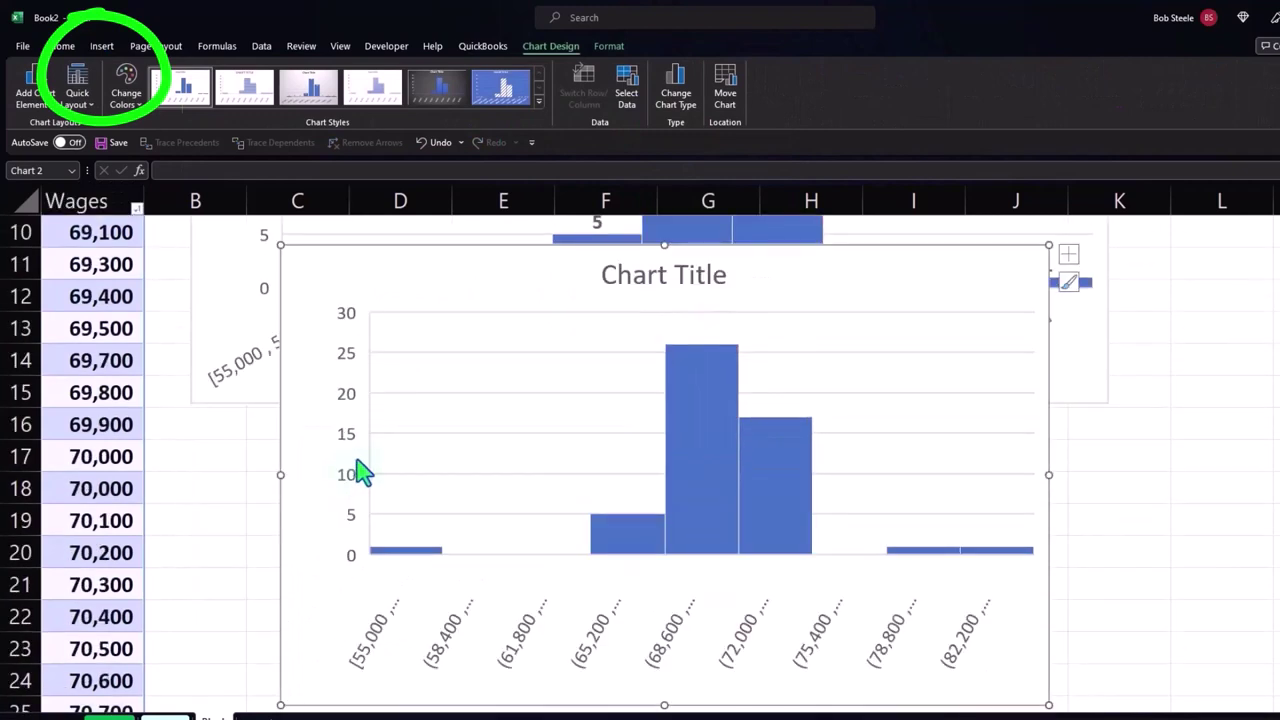
{"action": "left_click_drag", "start_coordinate": [337, 266], "coordinate": [246, 446]}
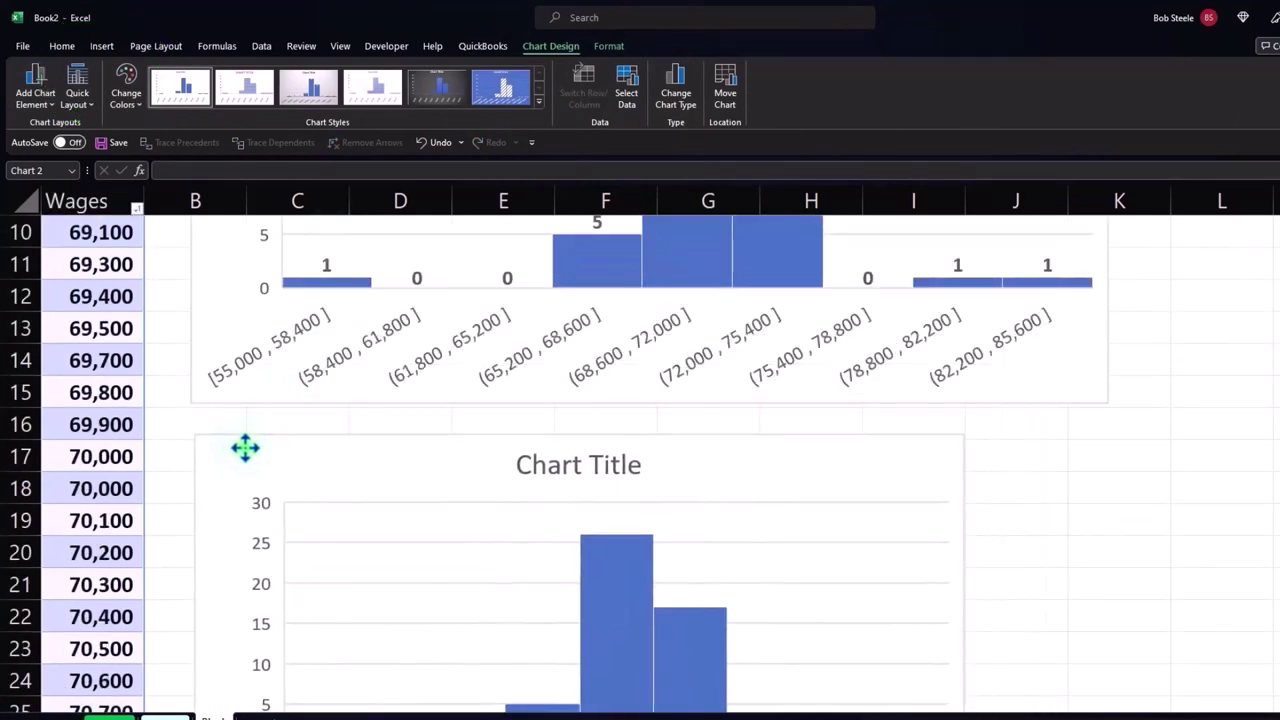
{"action": "left_click", "coordinate": [570, 478]}
{"action": "key", "text": "Delete"}
- Set the bin width of the second histogram's horizontal axis to 5000
{"action": "scroll", "coordinate": [571, 480], "scroll_direction": "down", "scroll_amount": 2}
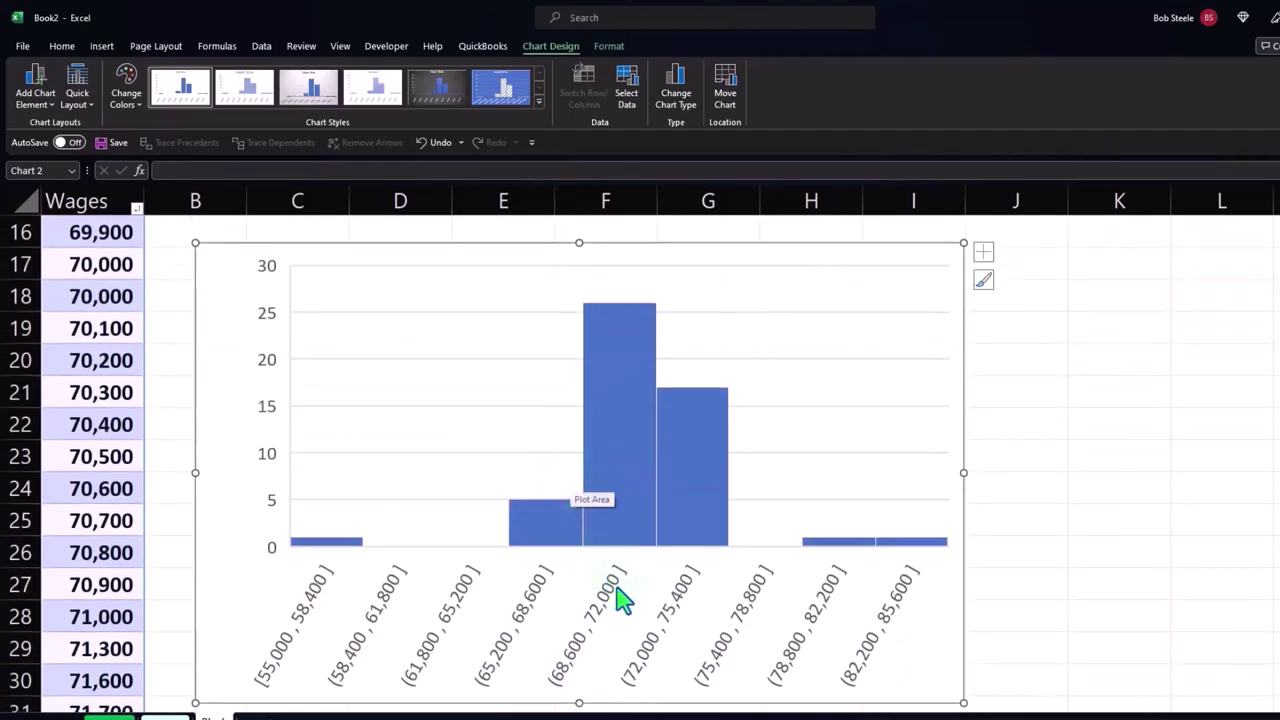
{"action": "double_click", "coordinate": [745, 610]}
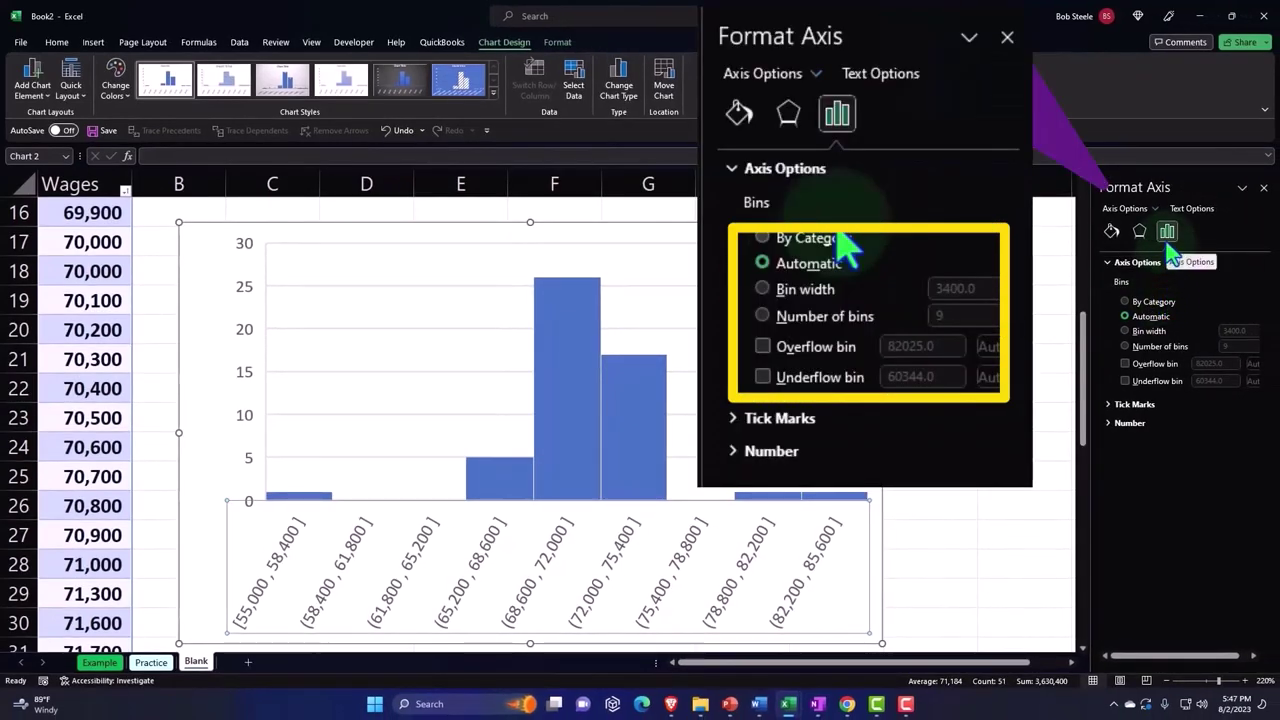
{"action": "left_click", "coordinate": [1125, 331]}
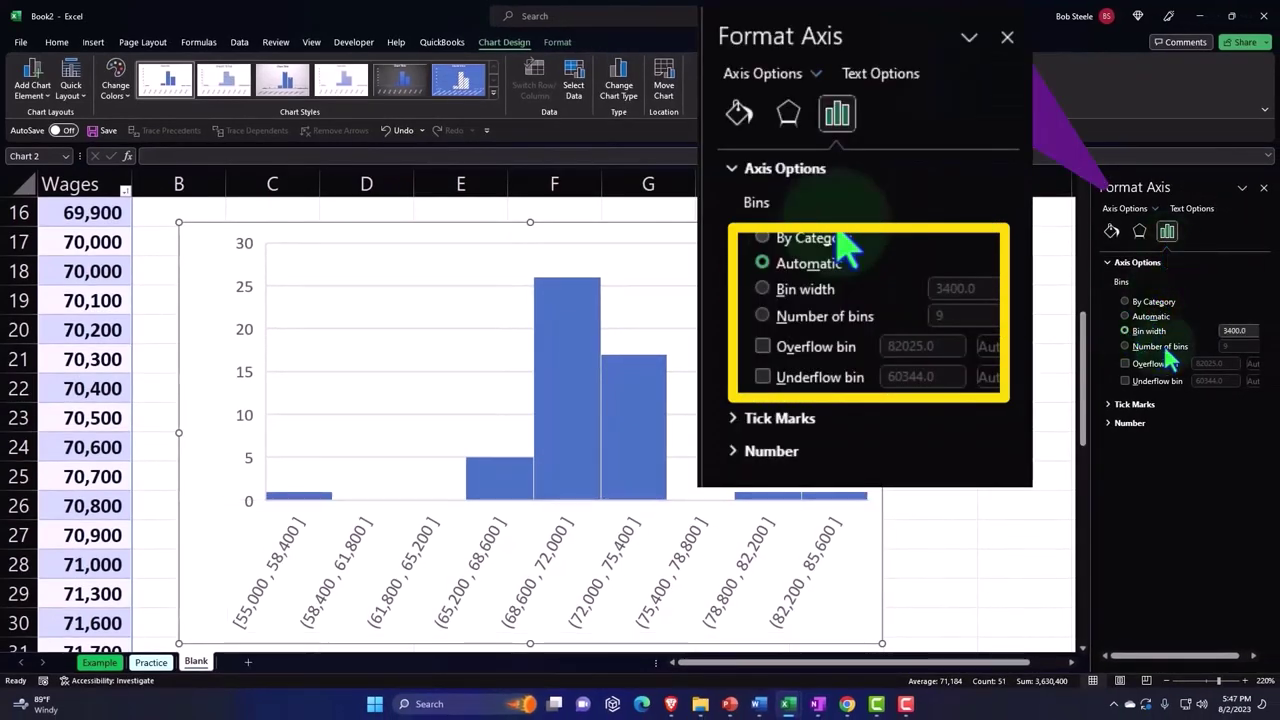
{"action": "left_click", "coordinate": [1238, 331]}
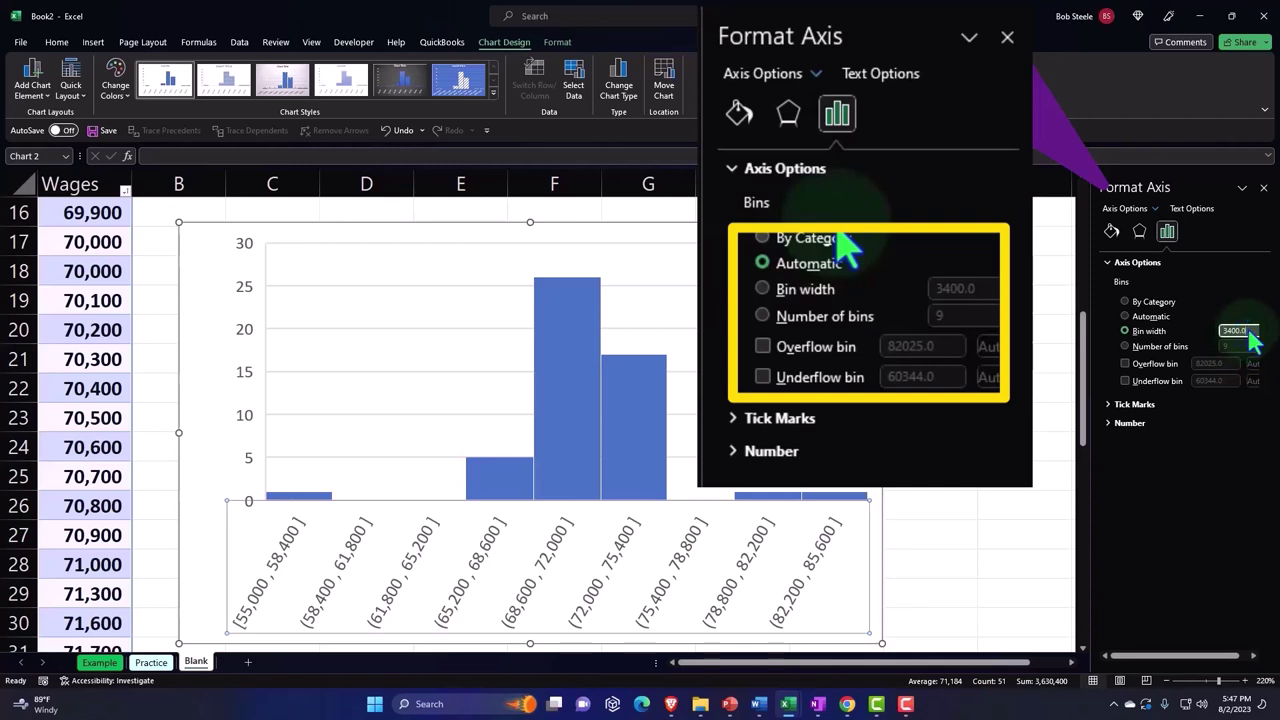
{"action": "key", "text": "Return"}
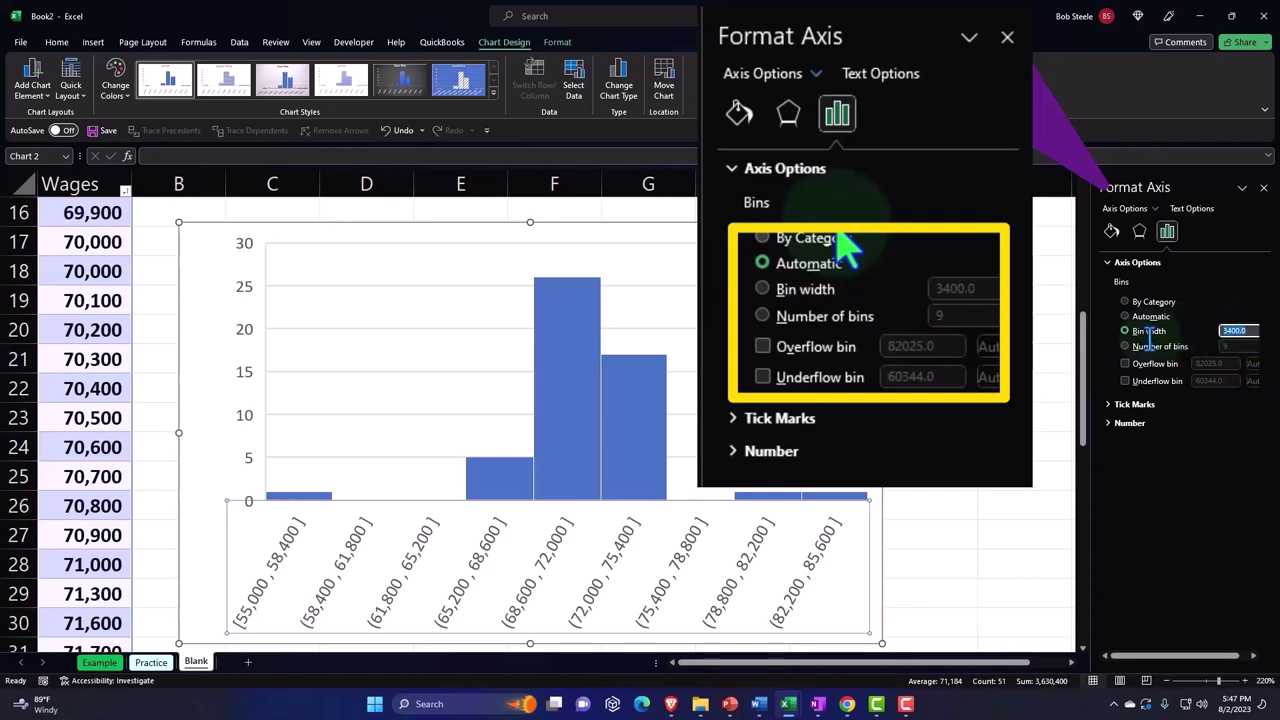
{"action": "type", "text": "500"}
{"action": "key", "text": "Tab"}
{"action": "left_click", "coordinate": [888, 565]}
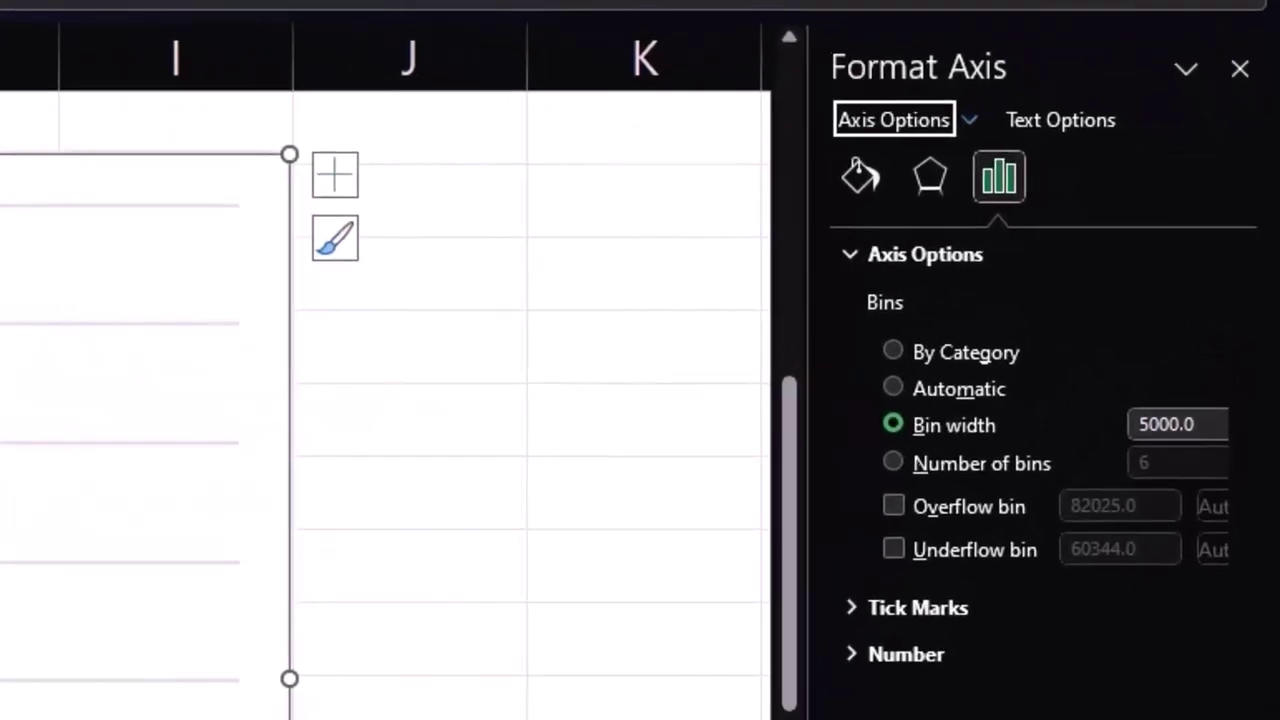
- Change the second histogram's bin width to 7000 and compare it with the first histogram
{"action": "left_click_drag", "start_coordinate": [1195, 427], "coordinate": [1115, 427]}
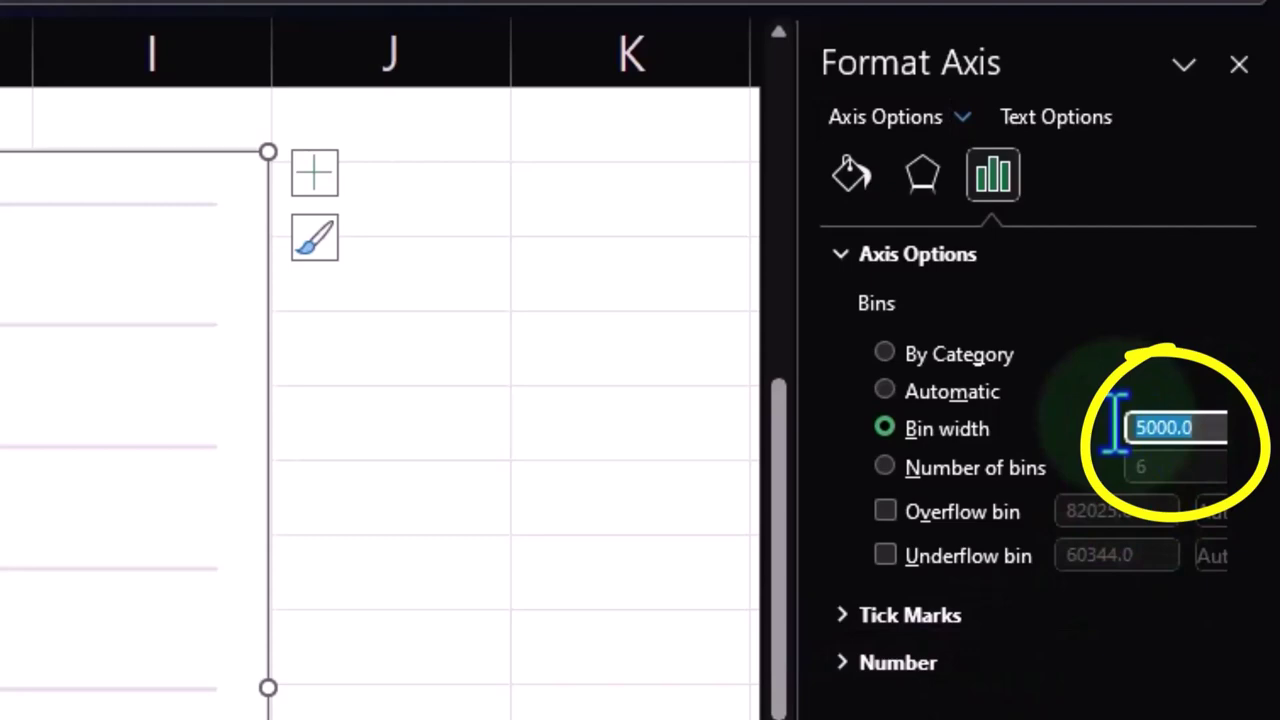
{"action": "type", "text": "7000"}
{"action": "key", "text": "Tab"}
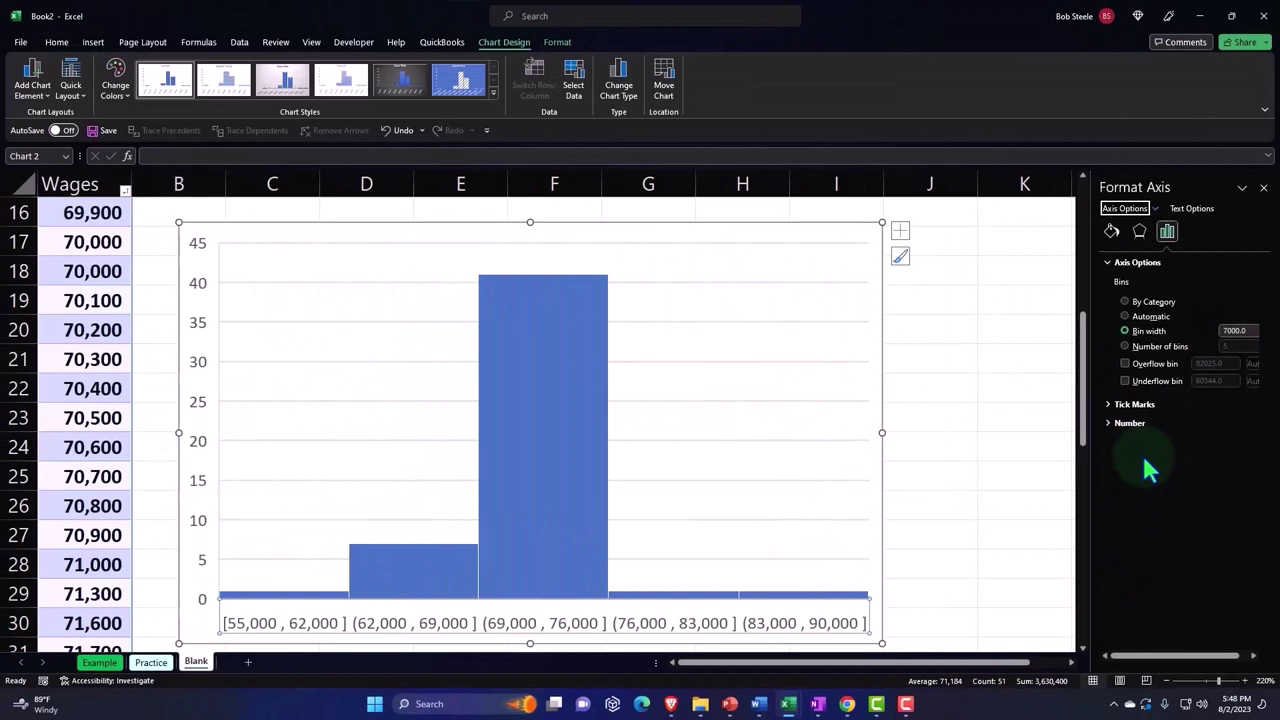
{"action": "mouse_move", "coordinate": [591, 480]}
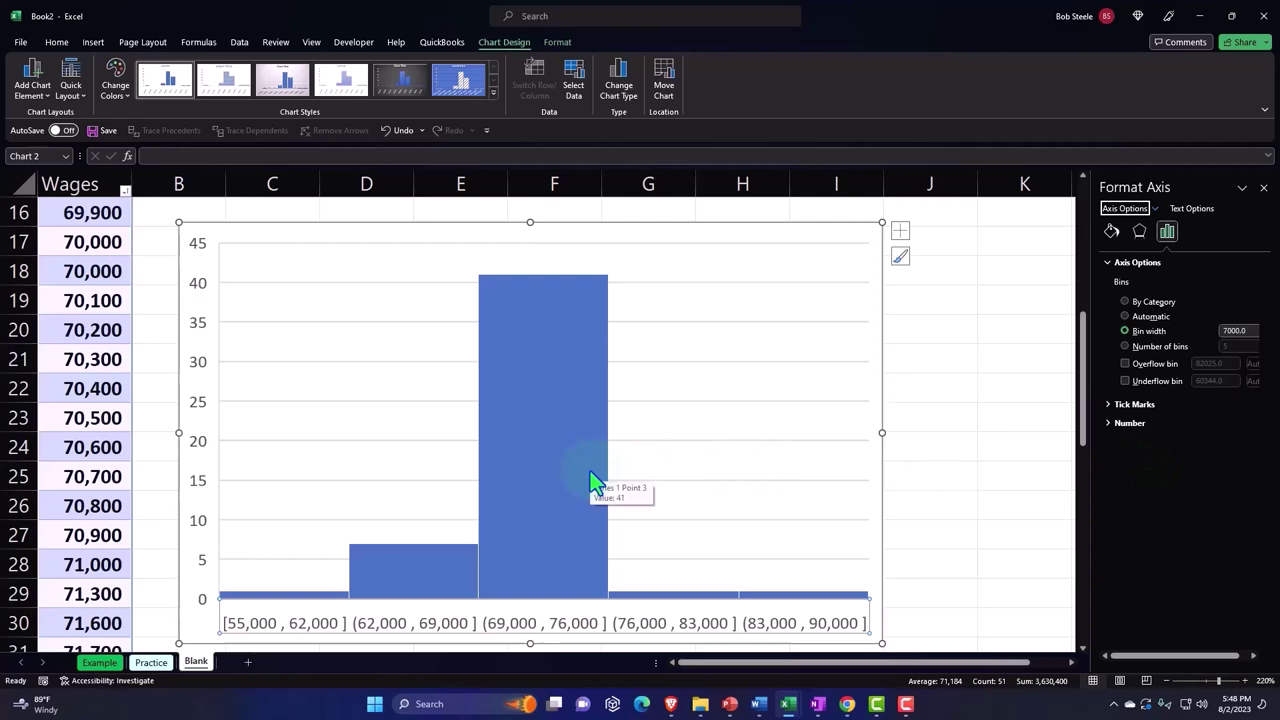
{"action": "scroll", "coordinate": [591, 480], "scroll_direction": "up", "scroll_amount": 5}
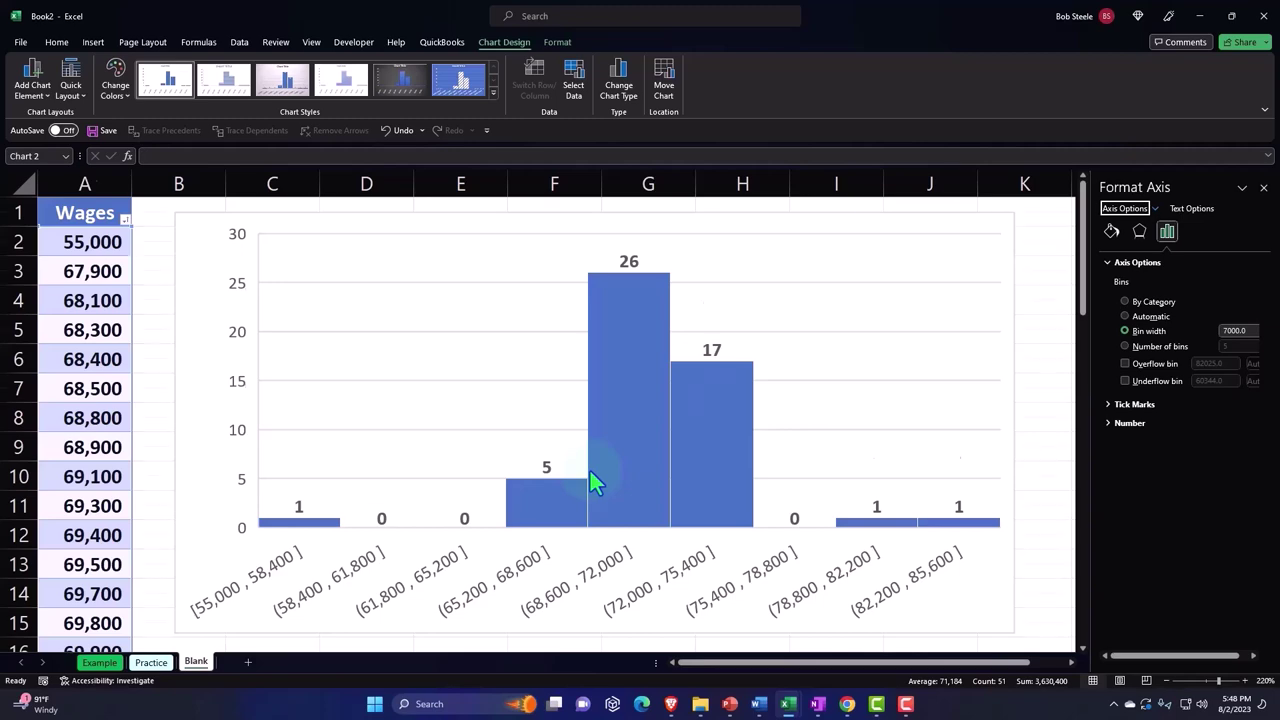
- Widen the second histogram to roughly the first chart's width and compare the distributions in the two charts
{"action": "scroll", "coordinate": [590, 473], "scroll_direction": "down", "scroll_amount": 4}
{"action": "scroll", "coordinate": [590, 475], "scroll_direction": "down", "scroll_amount": 2}
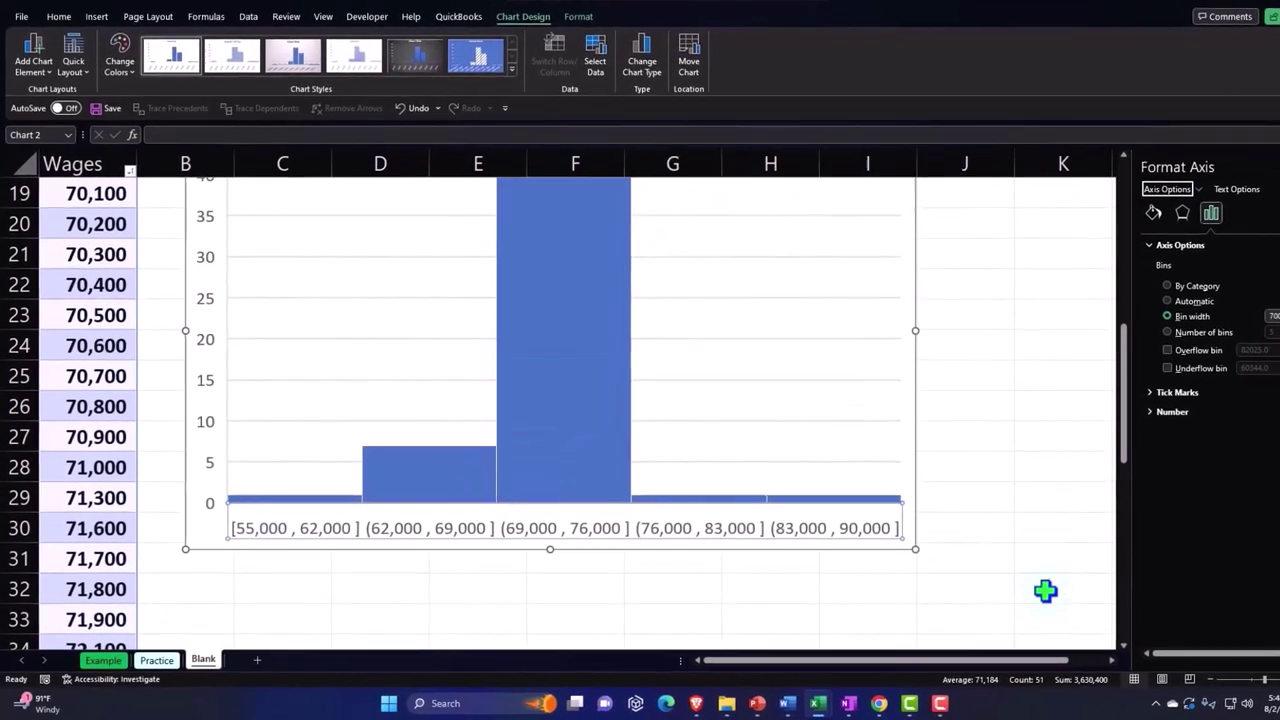
{"action": "left_click_drag", "start_coordinate": [915, 549], "coordinate": [1034, 543]}
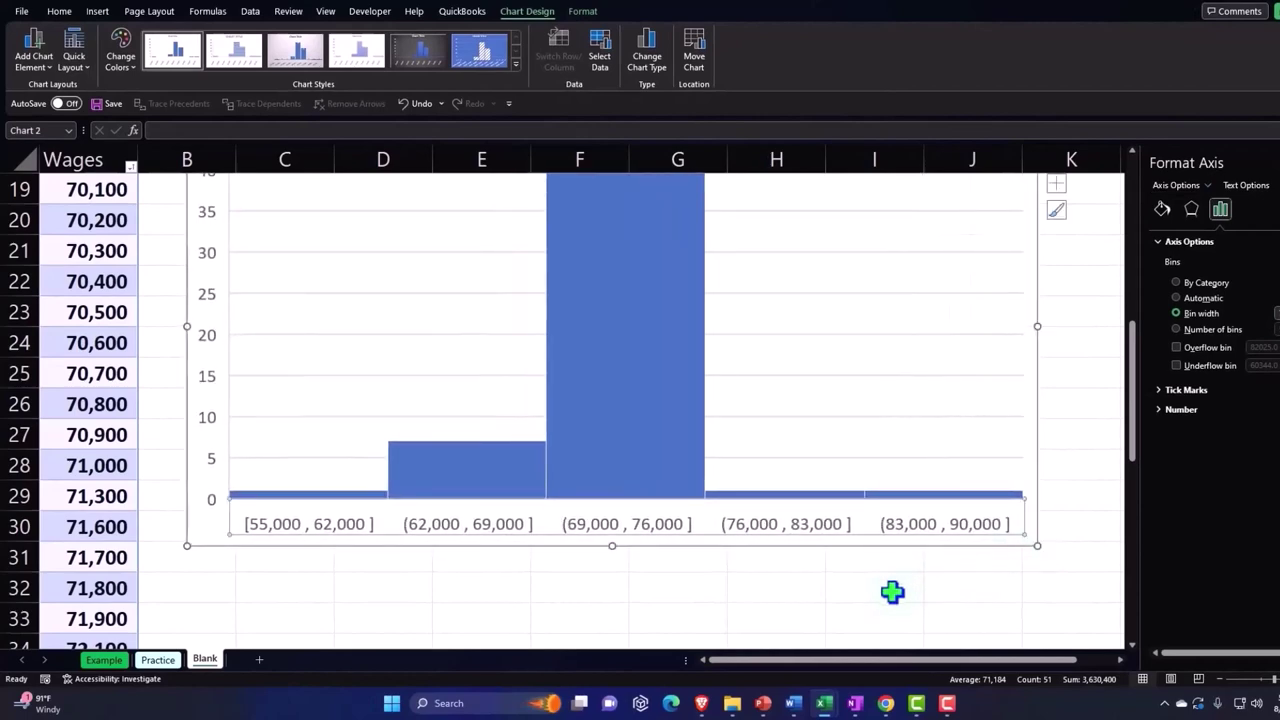
{"action": "scroll", "coordinate": [871, 594], "scroll_direction": "up", "scroll_amount": 2}
{"action": "scroll", "coordinate": [871, 594], "scroll_direction": "up", "scroll_amount": 4}
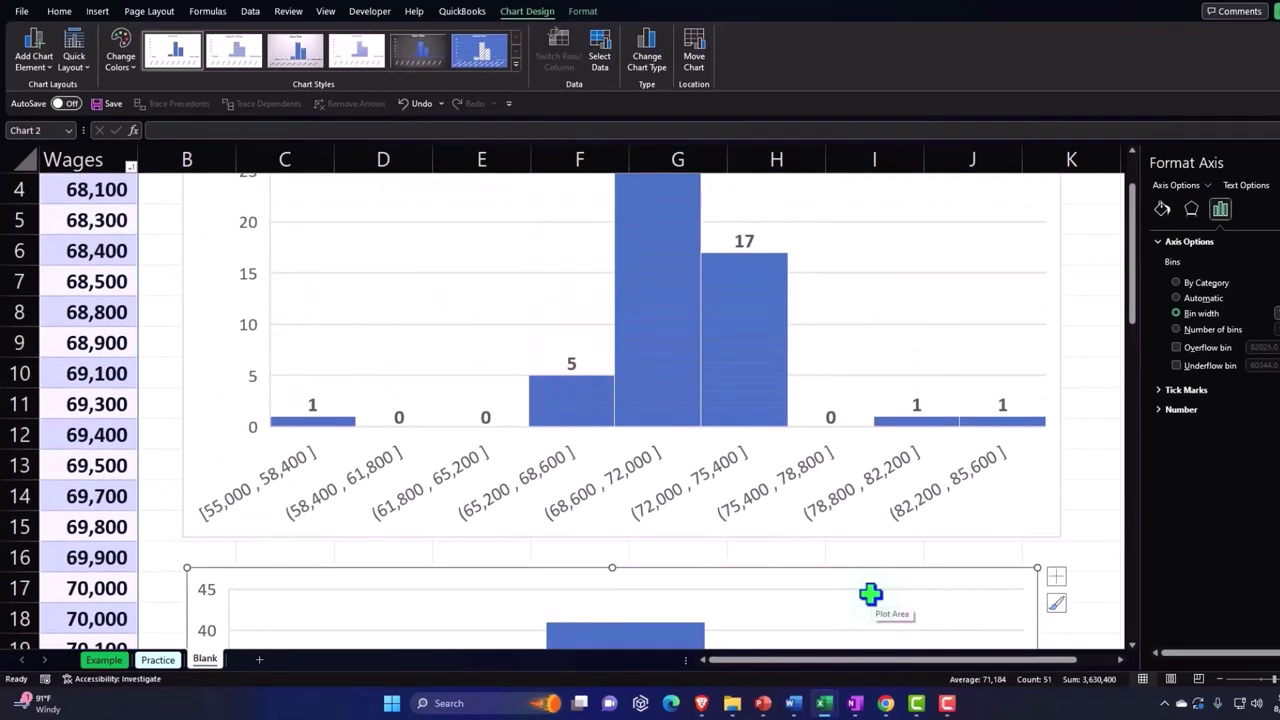
{"action": "scroll", "coordinate": [871, 594], "scroll_direction": "up", "scroll_amount": 1}
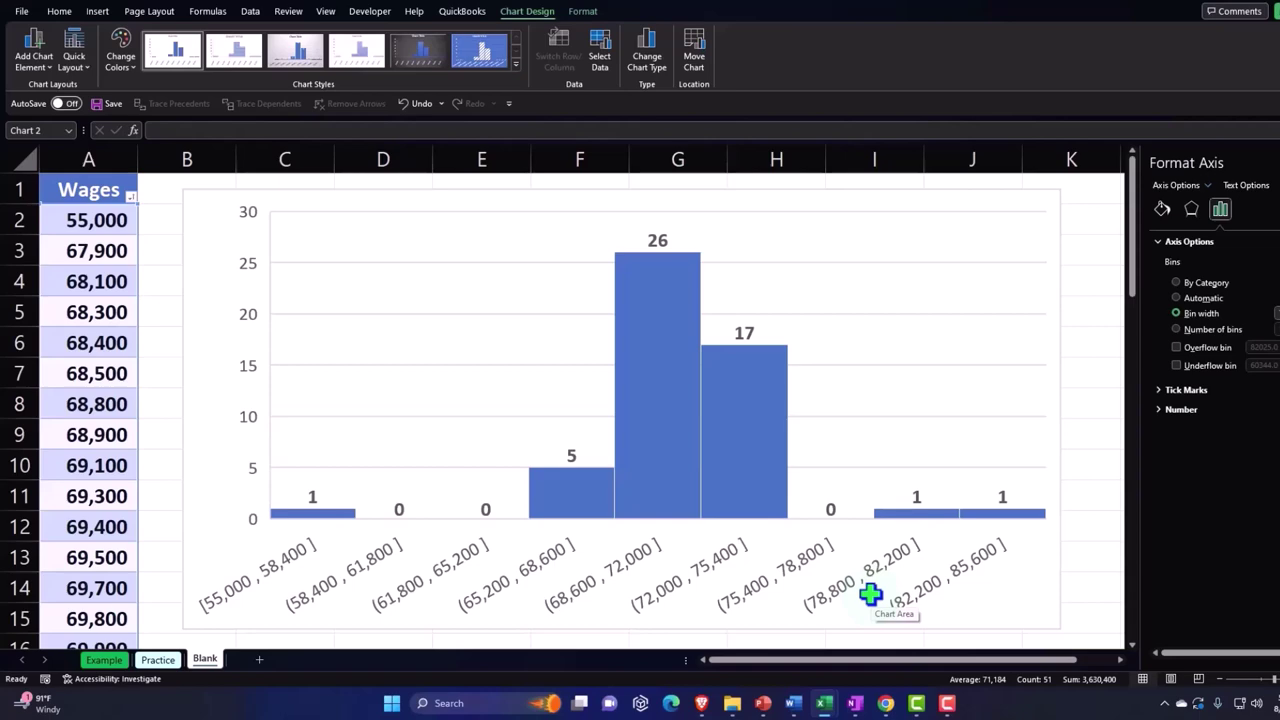
{"action": "scroll", "coordinate": [870, 594], "scroll_direction": "down", "scroll_amount": 5}
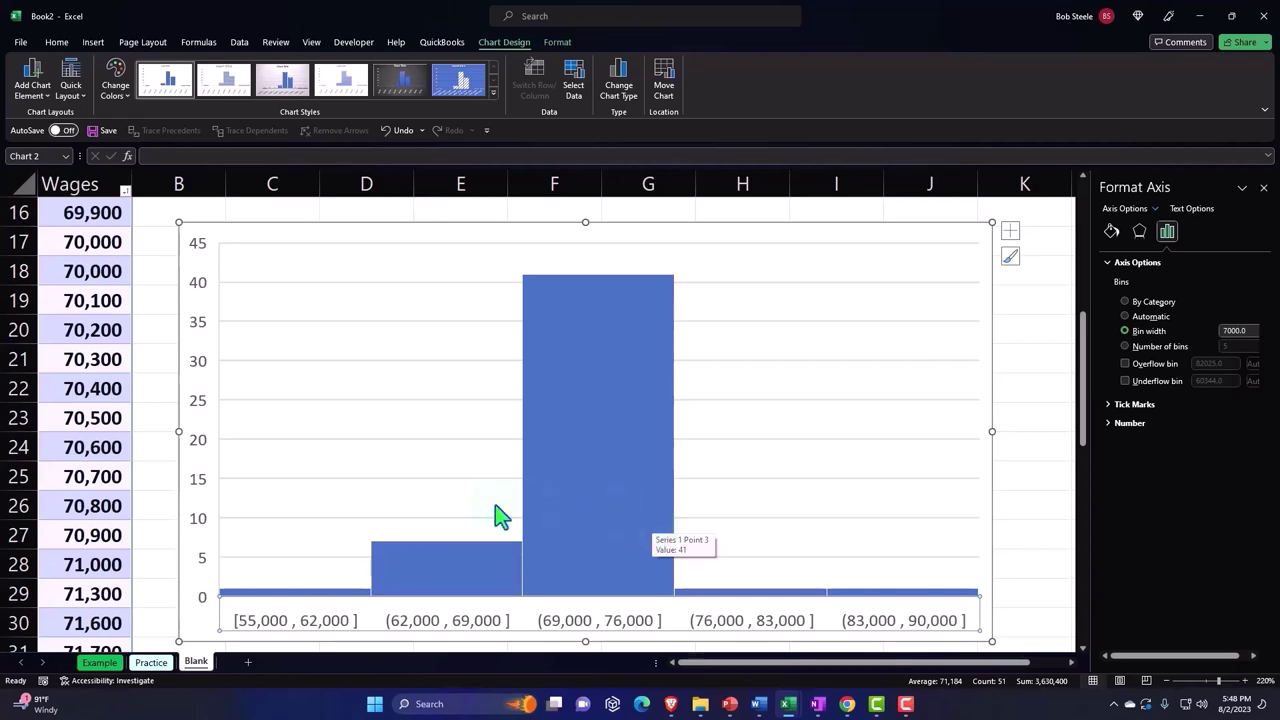
- Insert a third histogram from the Wages column data and move it directly below the second chart
{"action": "scroll", "coordinate": [203, 493], "scroll_direction": "up", "scroll_amount": 5}
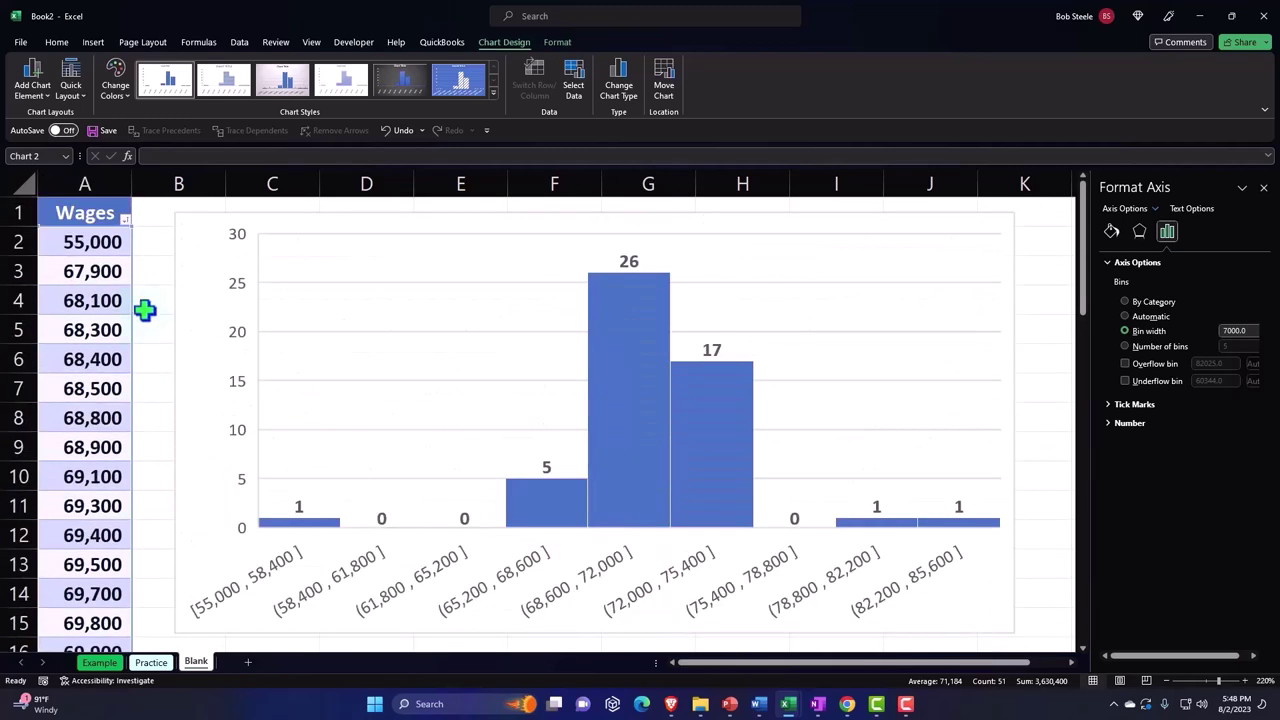
{"action": "left_click", "coordinate": [86, 187]}
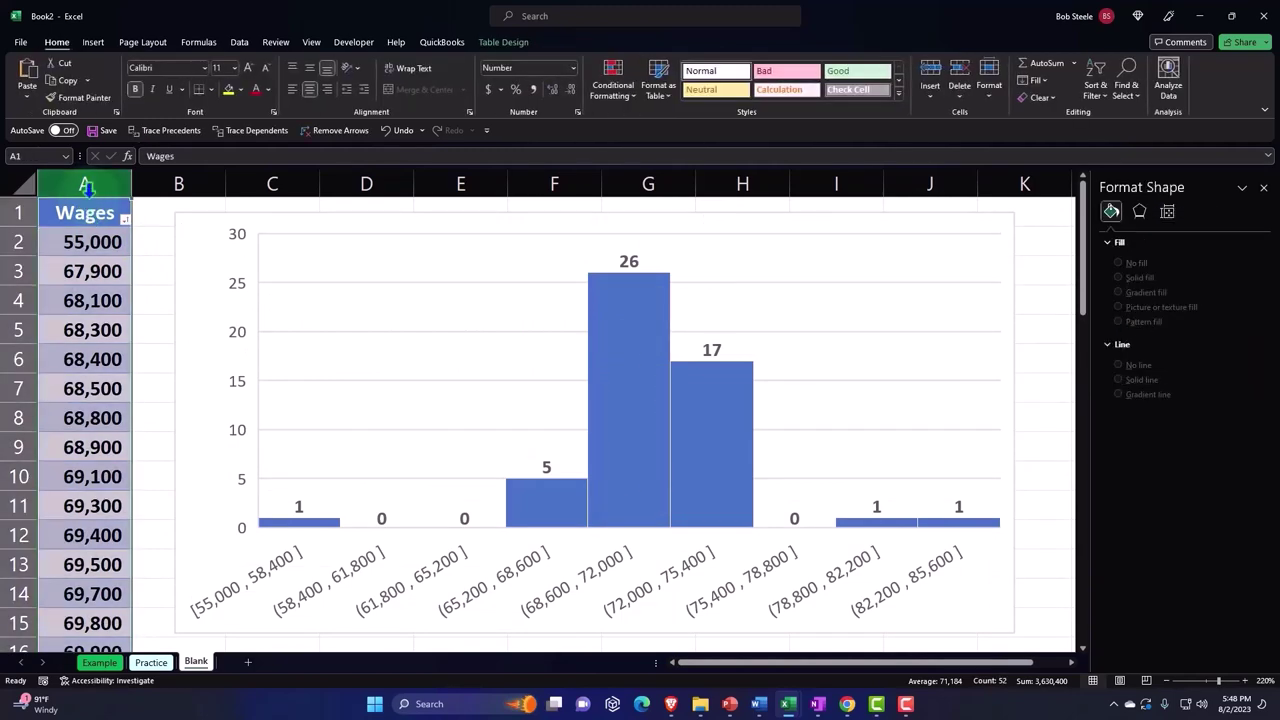
{"action": "left_click", "coordinate": [124, 292]}
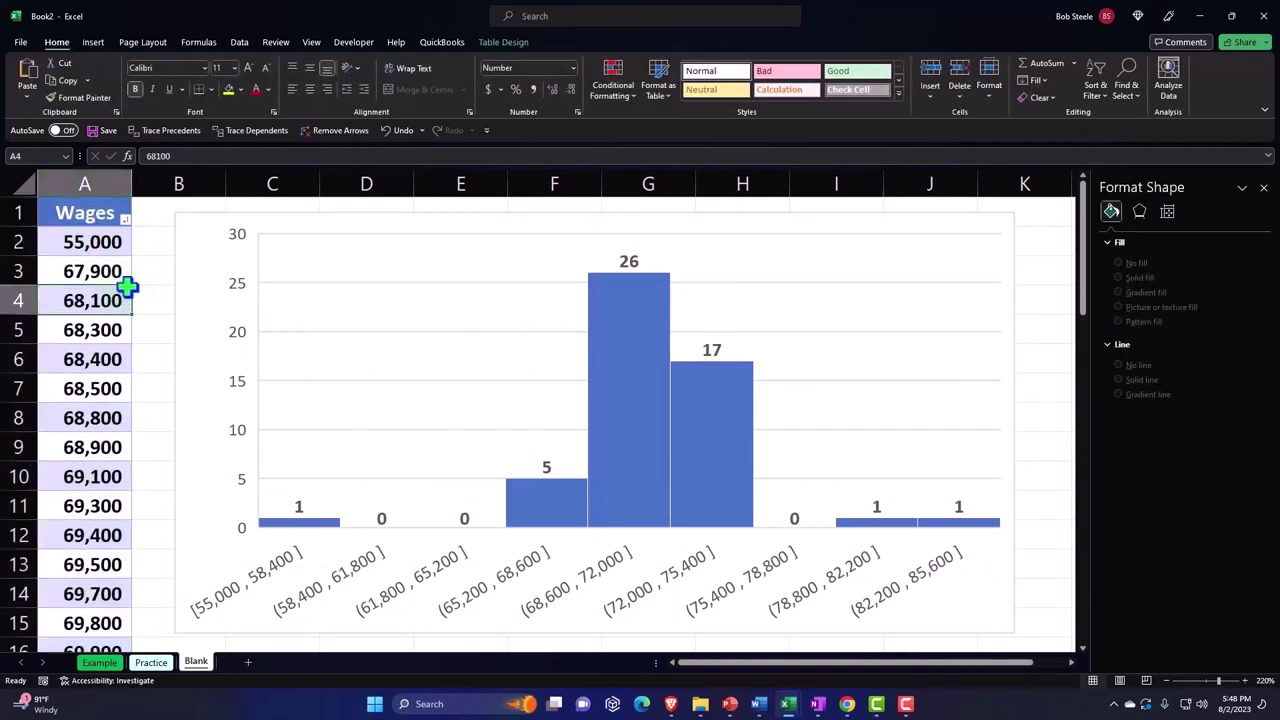
{"action": "left_click", "coordinate": [87, 203]}
{"action": "left_click", "coordinate": [94, 42]}
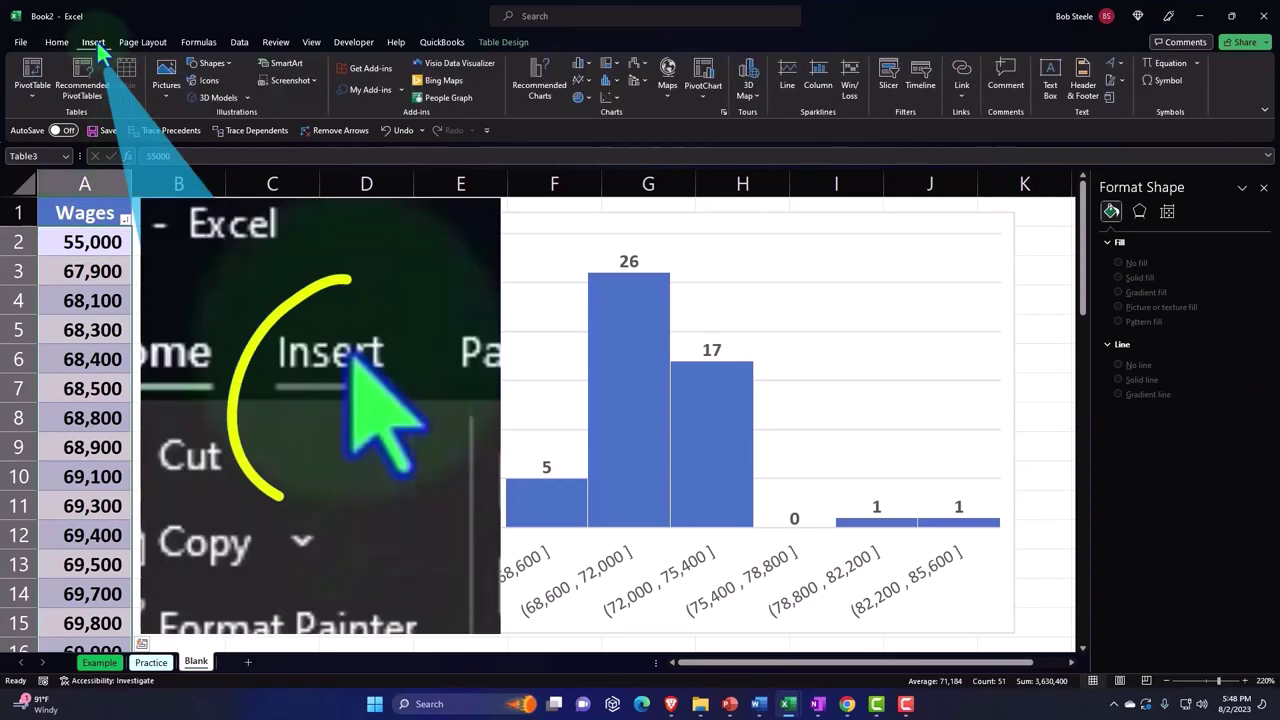
{"action": "left_click", "coordinate": [610, 100]}
{"action": "left_click", "coordinate": [612, 142]}
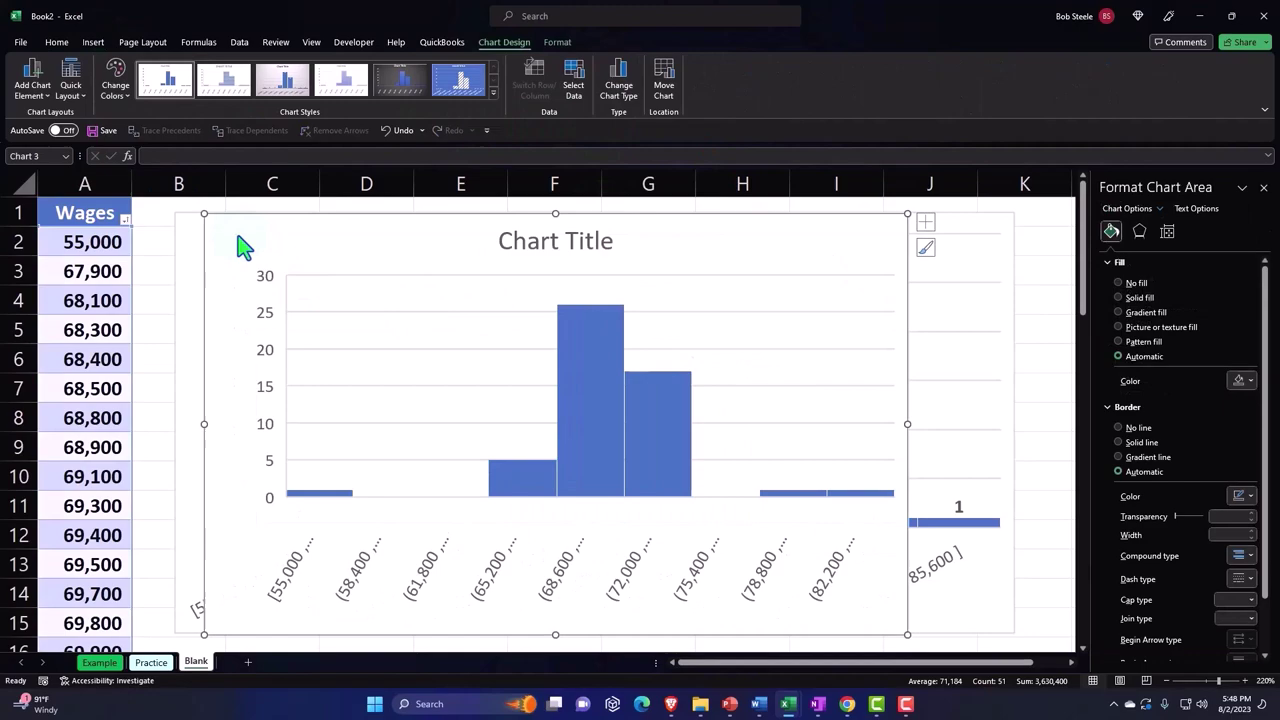
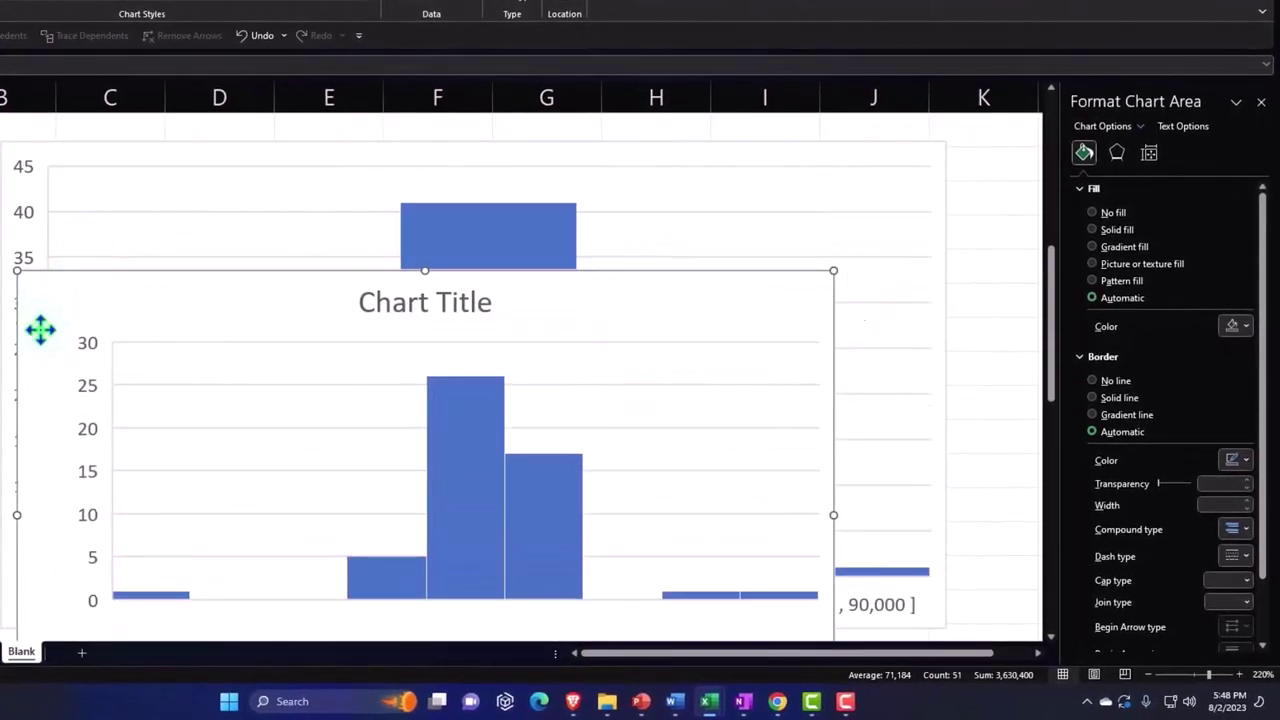
{"action": "left_click_drag", "start_coordinate": [40, 329], "coordinate": [123, 311]}
{"action": "left_click_drag", "start_coordinate": [40, 268], "coordinate": [31, 378]}
- Delete the third histogram's chart title and widen the chart to roughly match the one above
{"action": "left_click", "coordinate": [420, 384]}
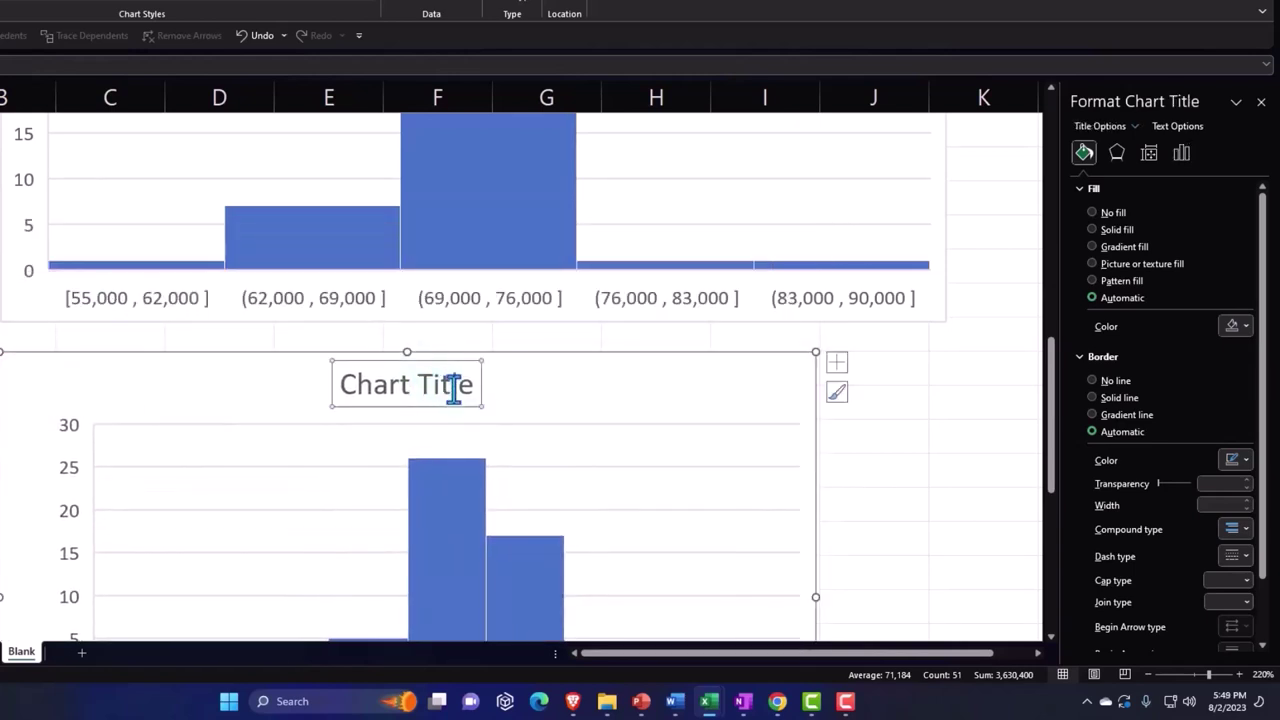
{"action": "key", "text": "Delete"}
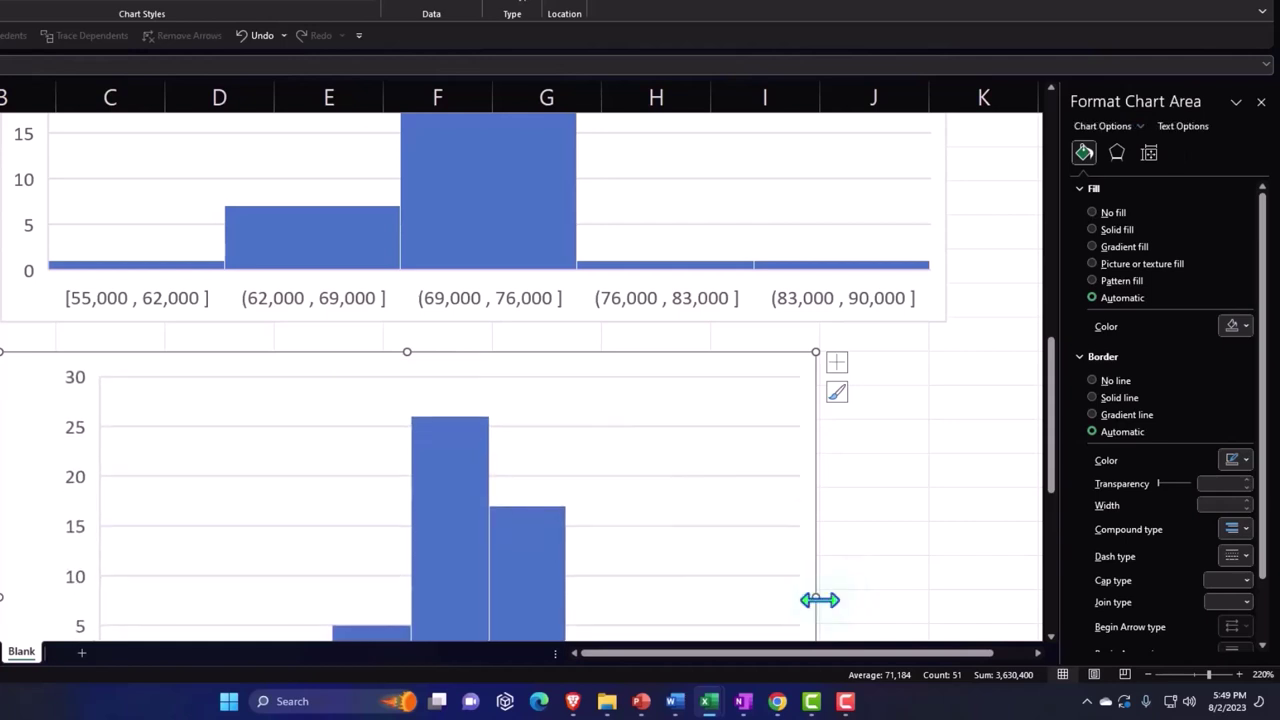
{"action": "left_click_drag", "start_coordinate": [816, 597], "coordinate": [937, 595]}
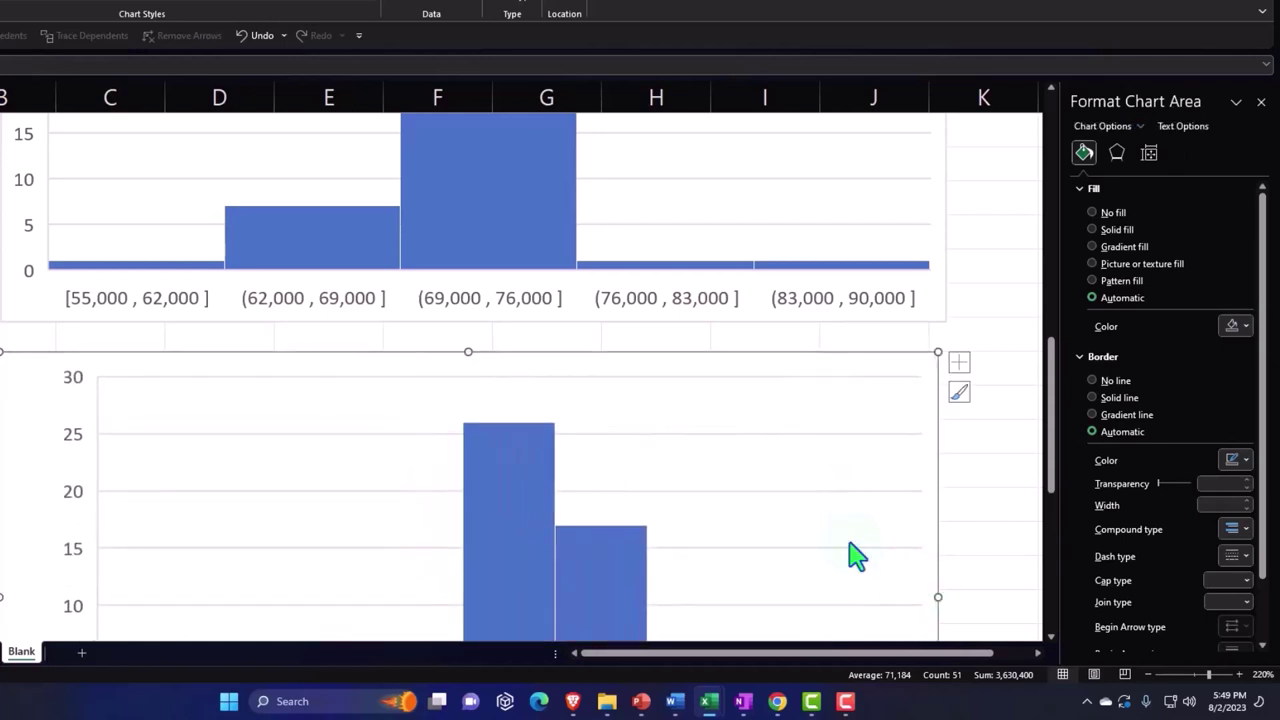
- Set the bin width of the third histogram's horizontal axis to 500
{"action": "scroll", "coordinate": [851, 551], "scroll_direction": "down", "scroll_amount": 2}
{"action": "left_click", "coordinate": [780, 575]}
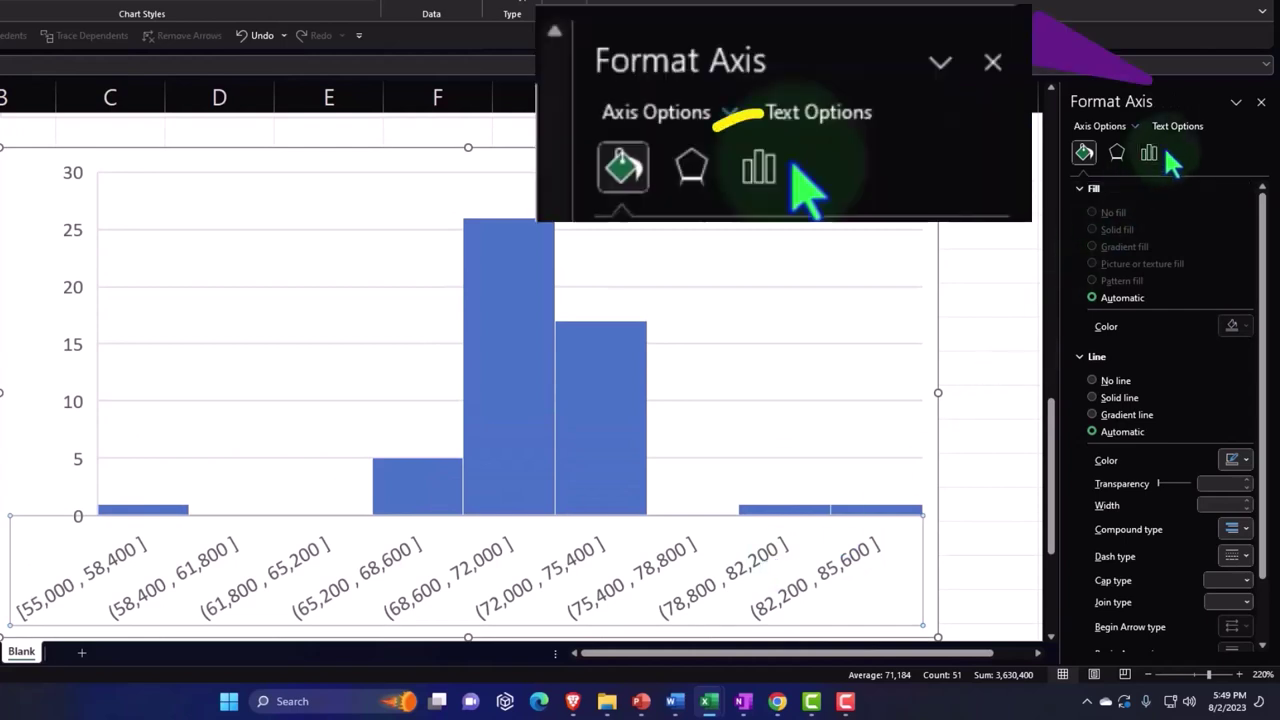
{"action": "left_click", "coordinate": [1149, 152]}
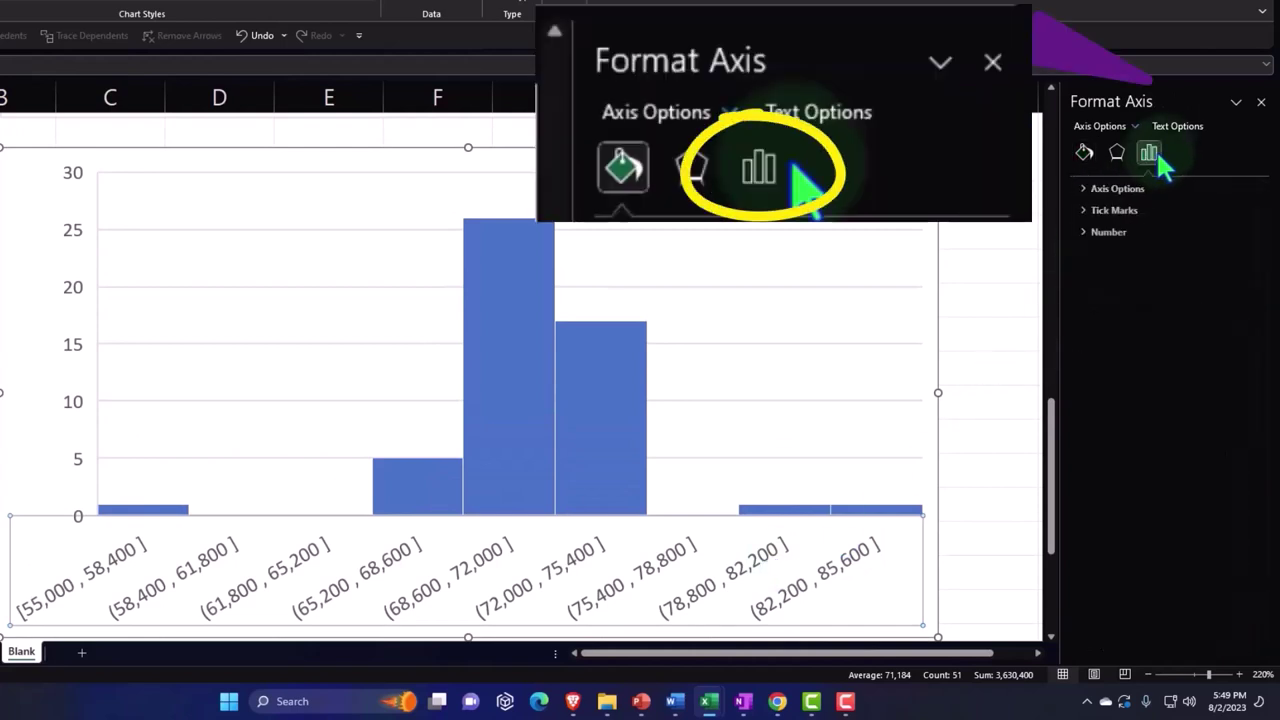
{"action": "left_click", "coordinate": [1080, 187]}
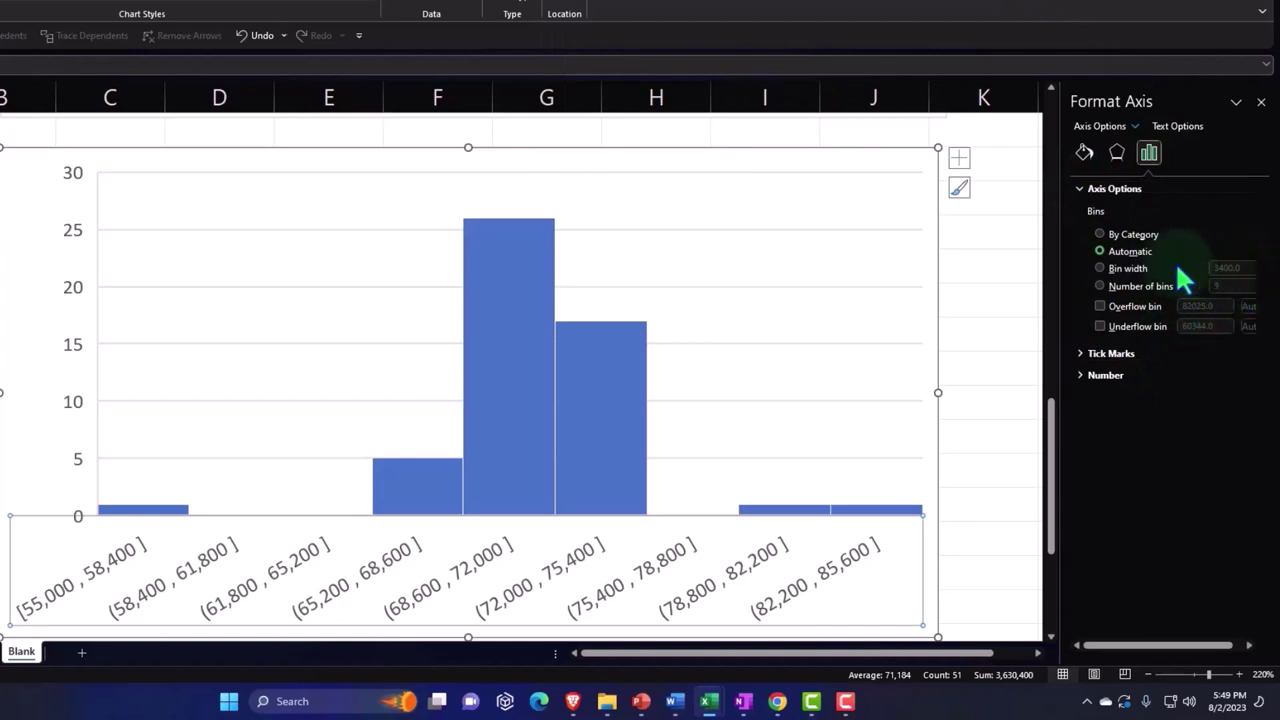
{"action": "left_click", "coordinate": [1100, 268]}
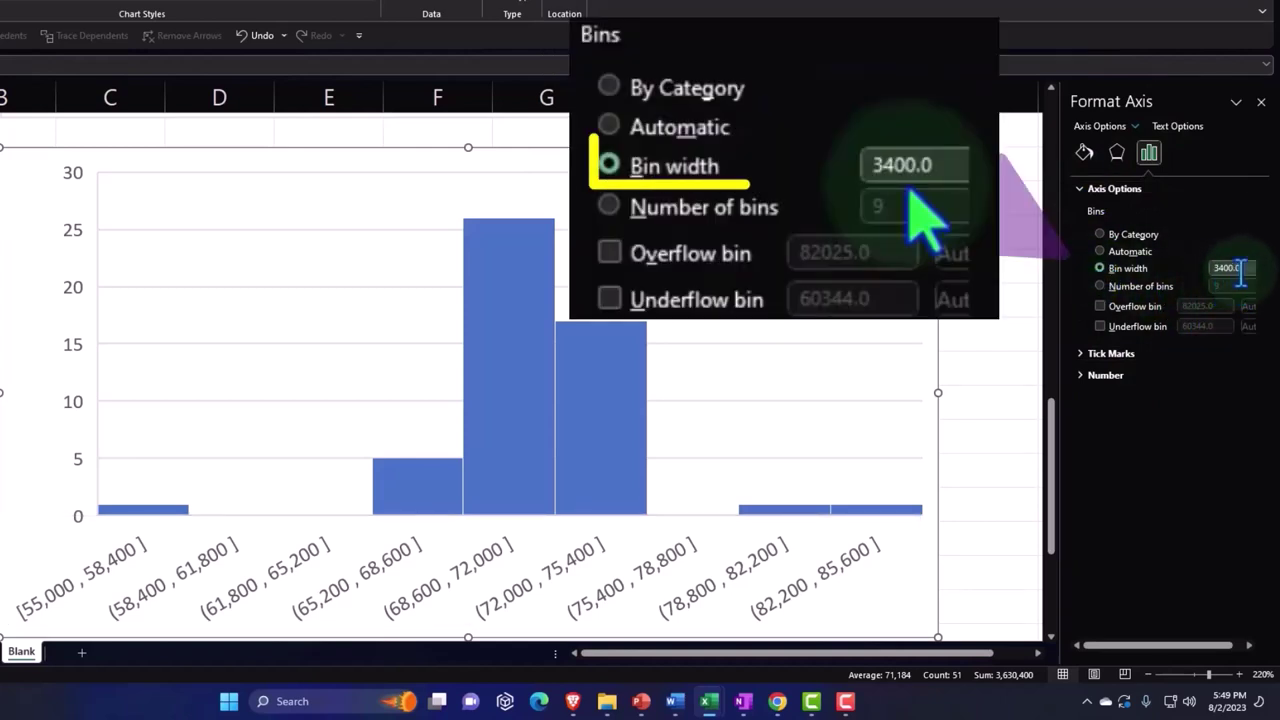
{"action": "type", "text": "500"}
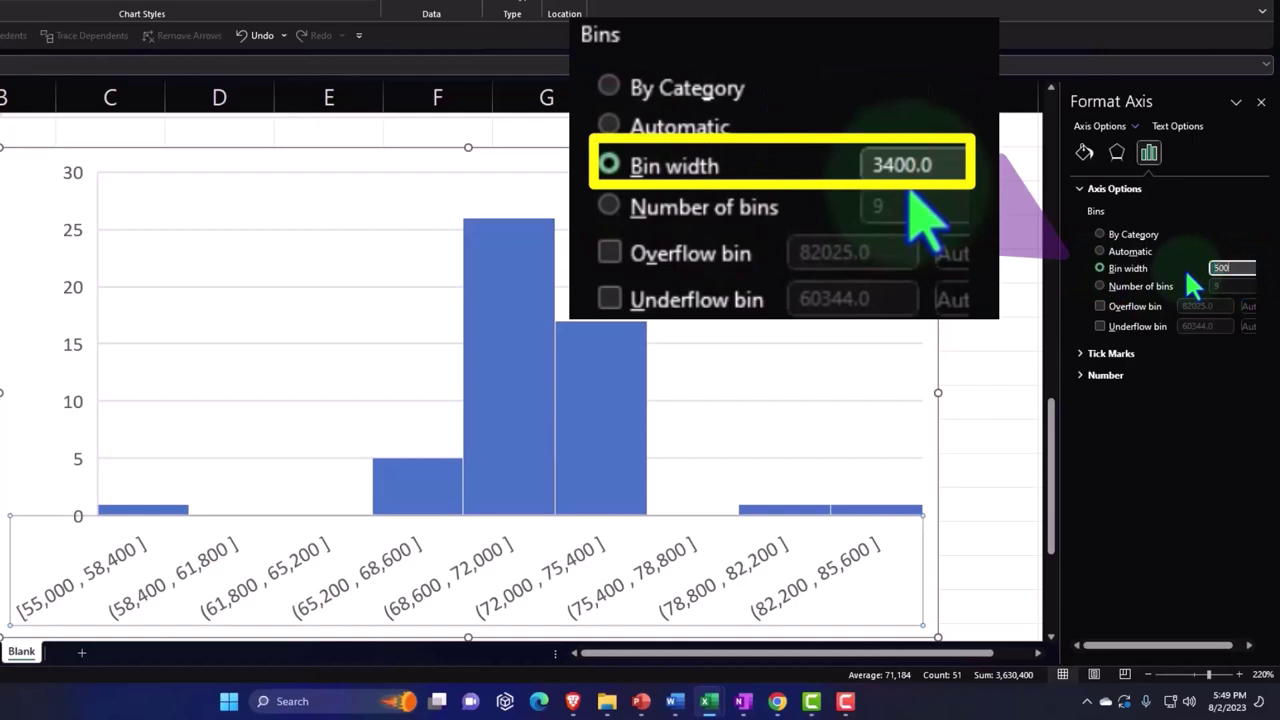
{"action": "key", "text": "Return"}
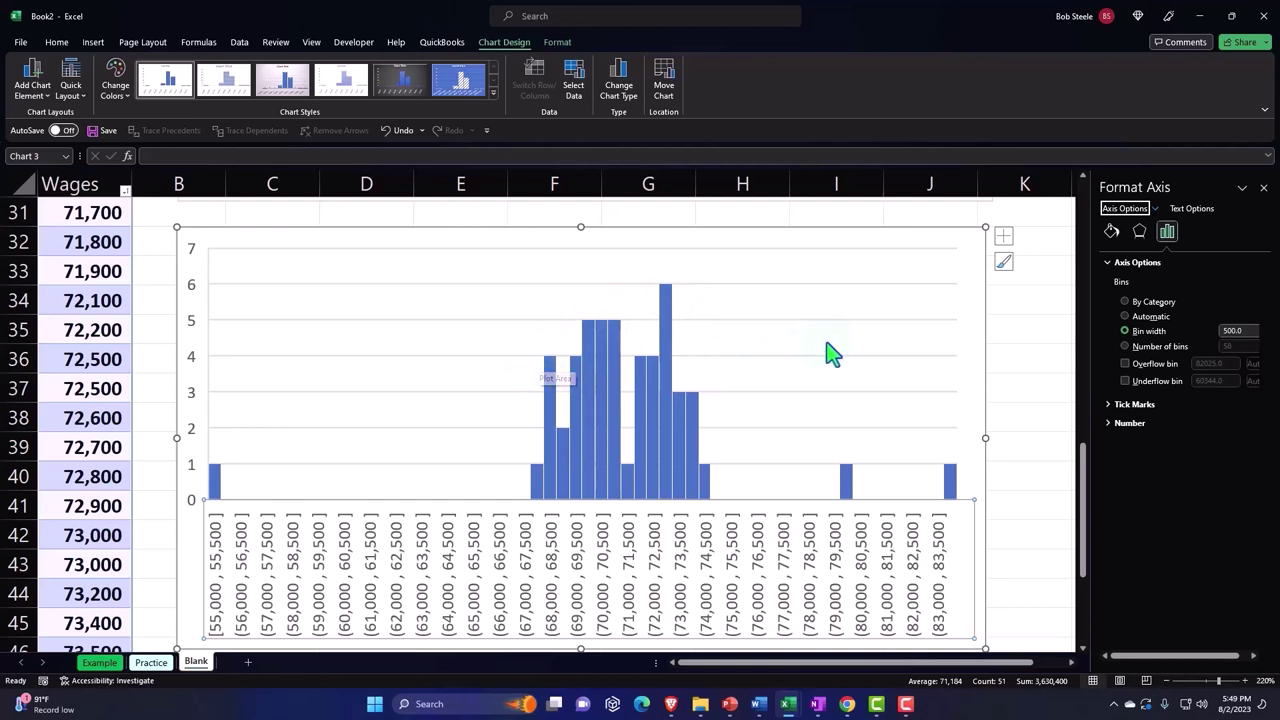
- Try bin widths of 20, 30 and 100 on the third histogram's horizontal axis
{"action": "left_click", "coordinate": [1245, 332]}
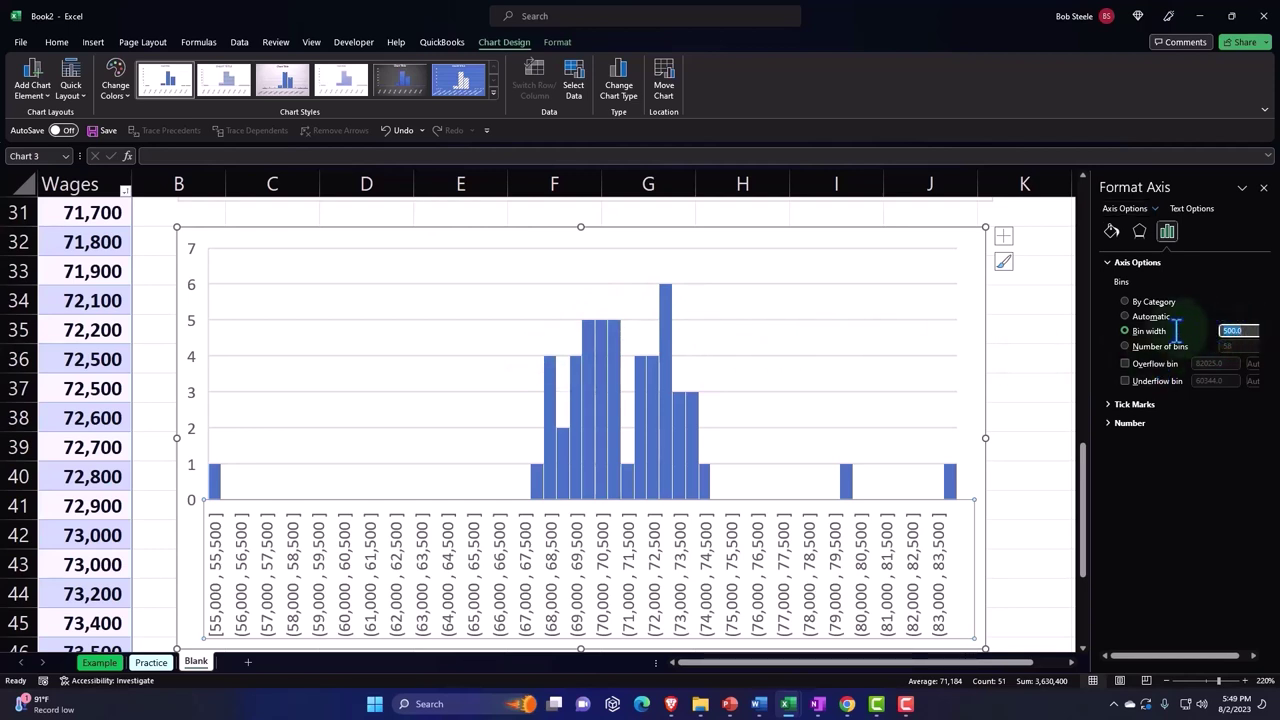
{"action": "type", "text": "20"}
{"action": "key", "text": "Return"}
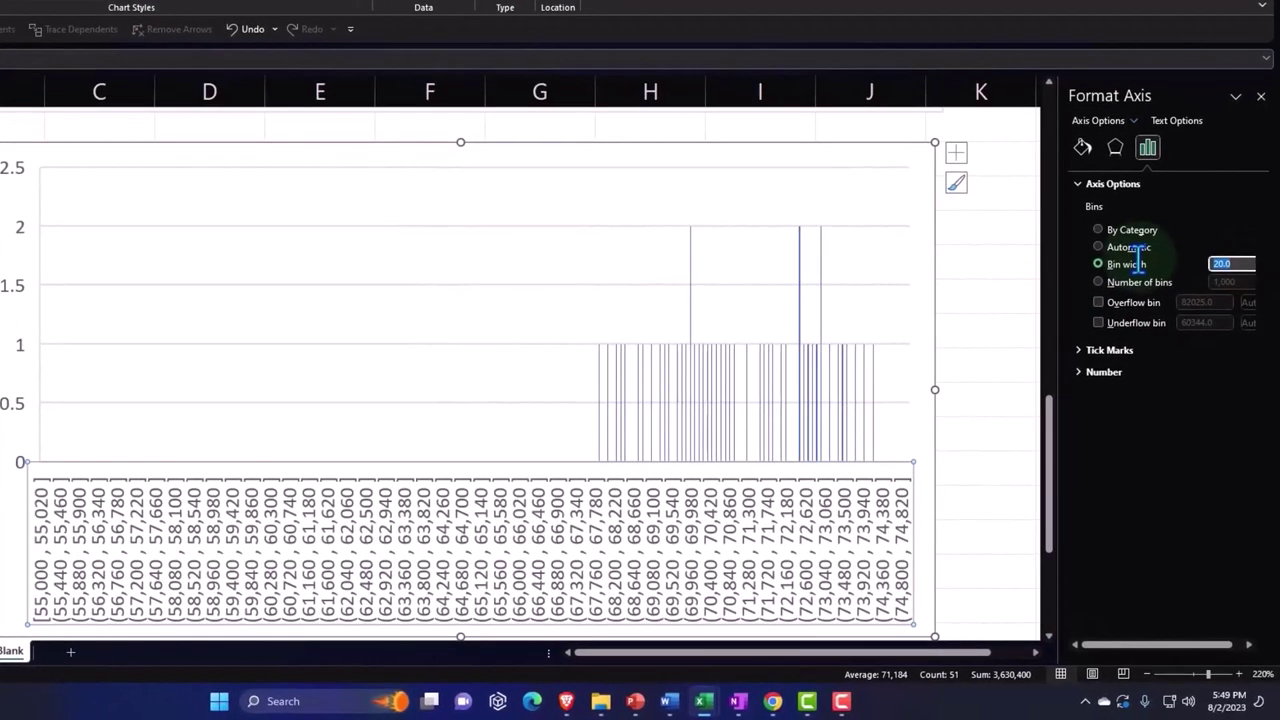
{"action": "type", "text": "30"}
{"action": "key", "text": "Return"}
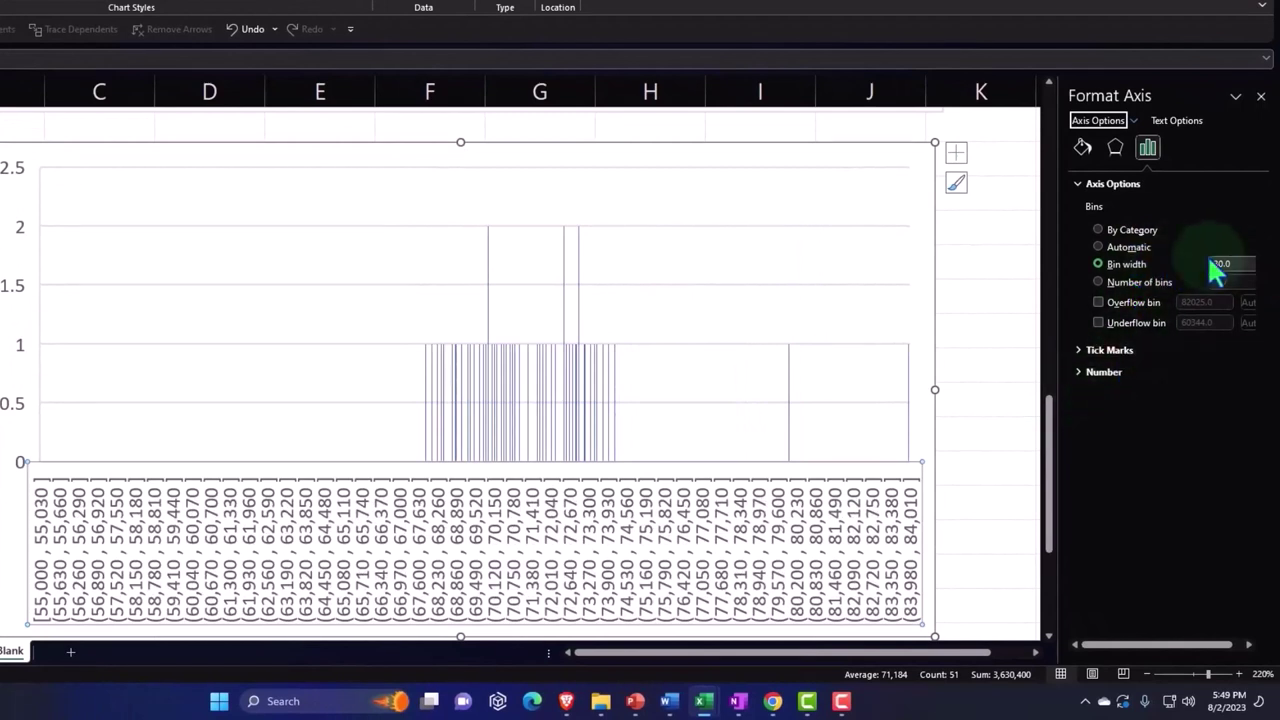
{"action": "left_click", "coordinate": [1240, 264]}
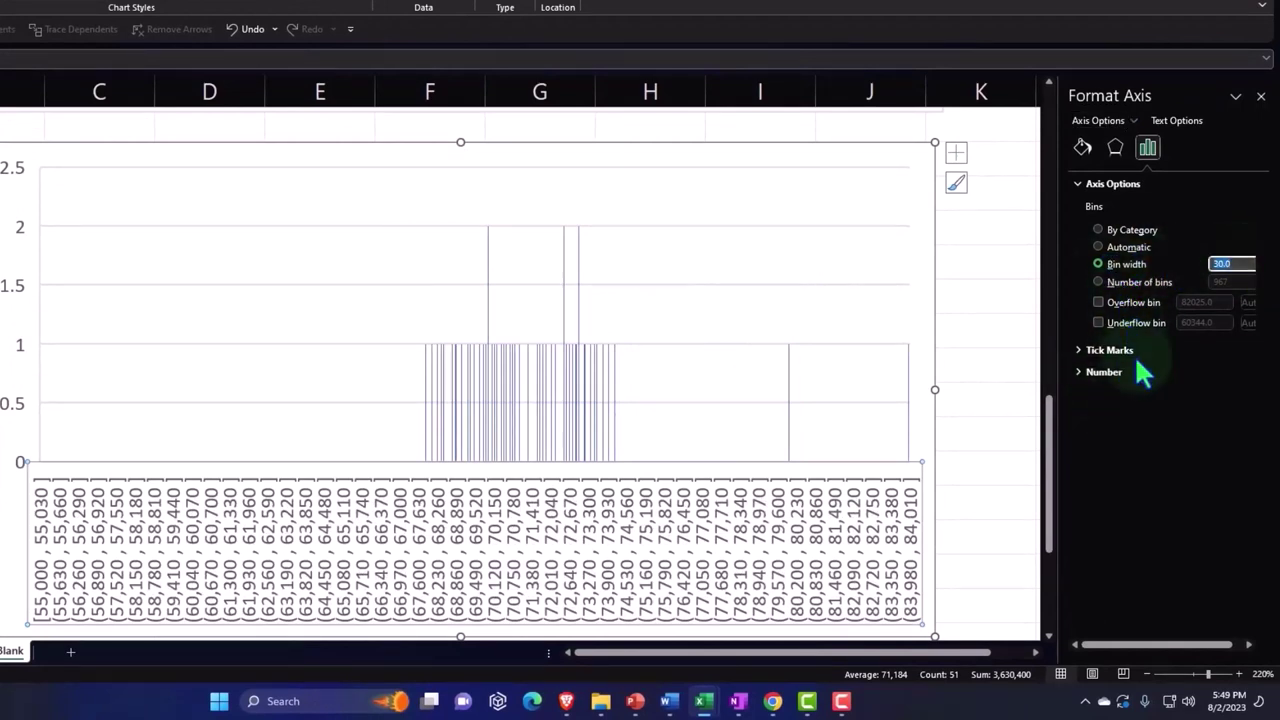
{"action": "type", "text": "100"}
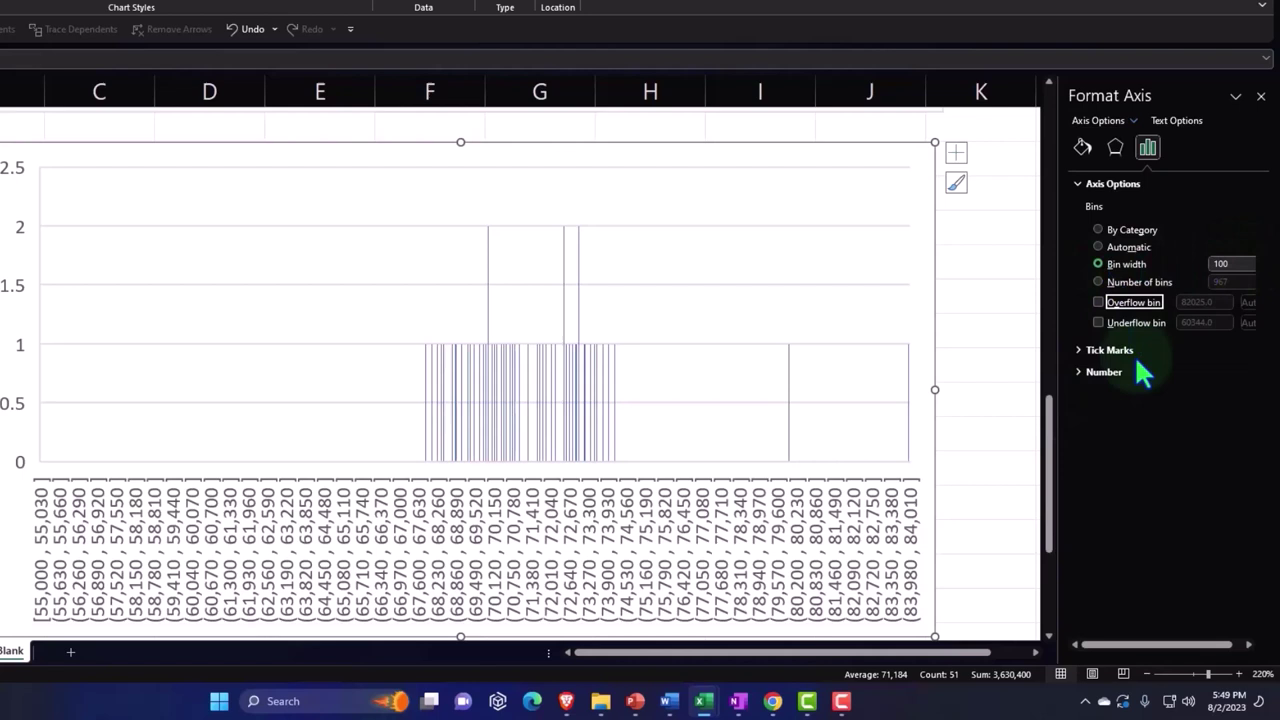
{"action": "key", "text": "Tab"}
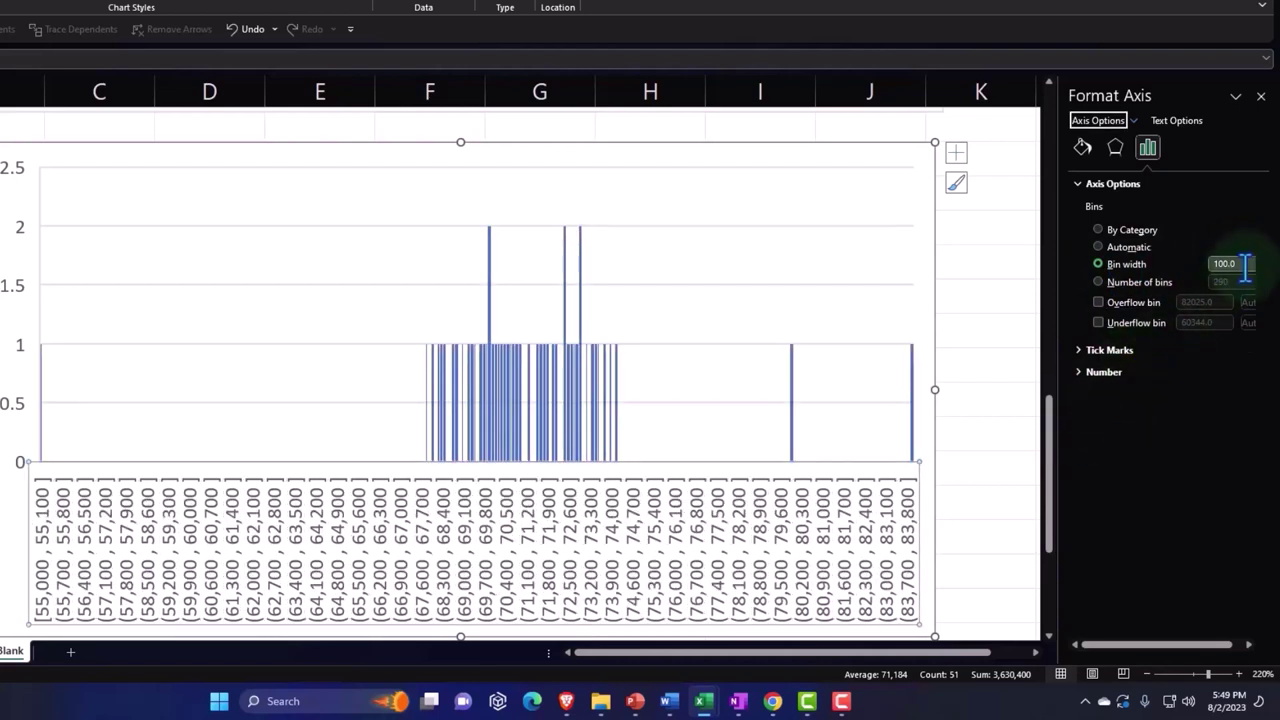
- Set the third histogram's bin width to 200 and compare it with the two charts above
{"action": "left_click", "coordinate": [1238, 264]}
{"action": "type", "text": "200"}
{"action": "key", "text": "Tab"}
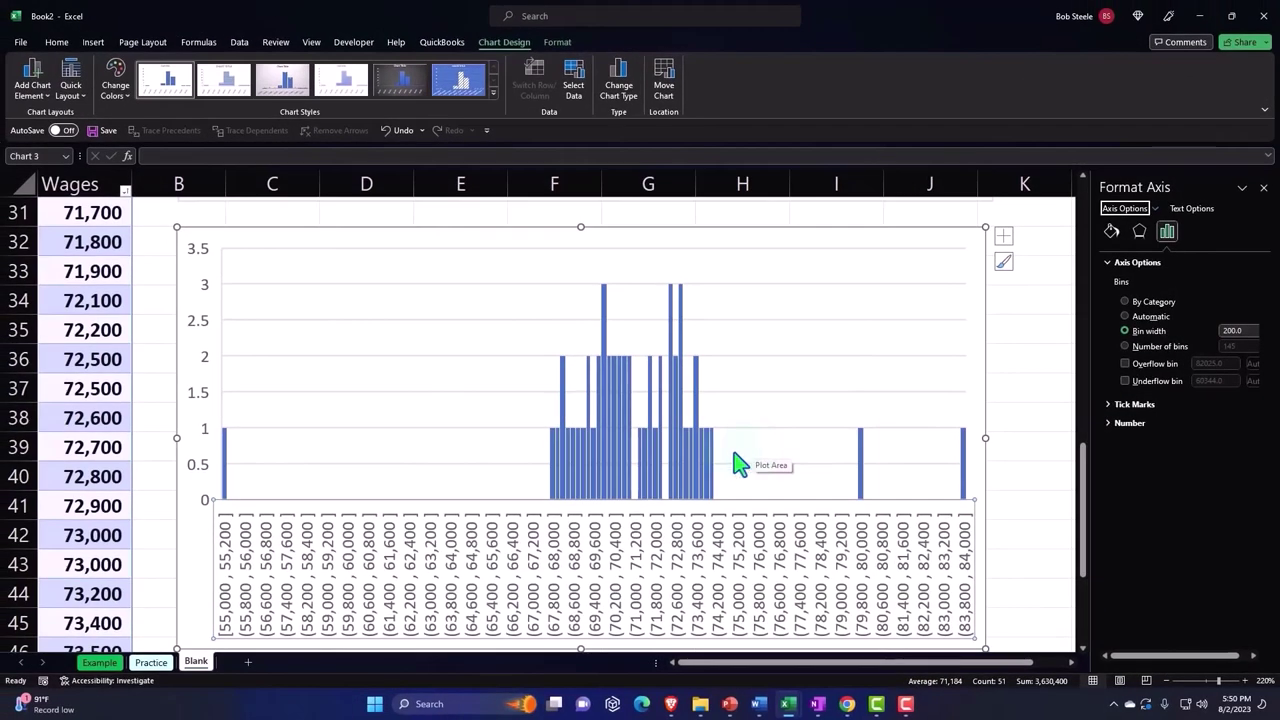
{"action": "scroll", "coordinate": [738, 465], "scroll_direction": "up", "scroll_amount": 5}
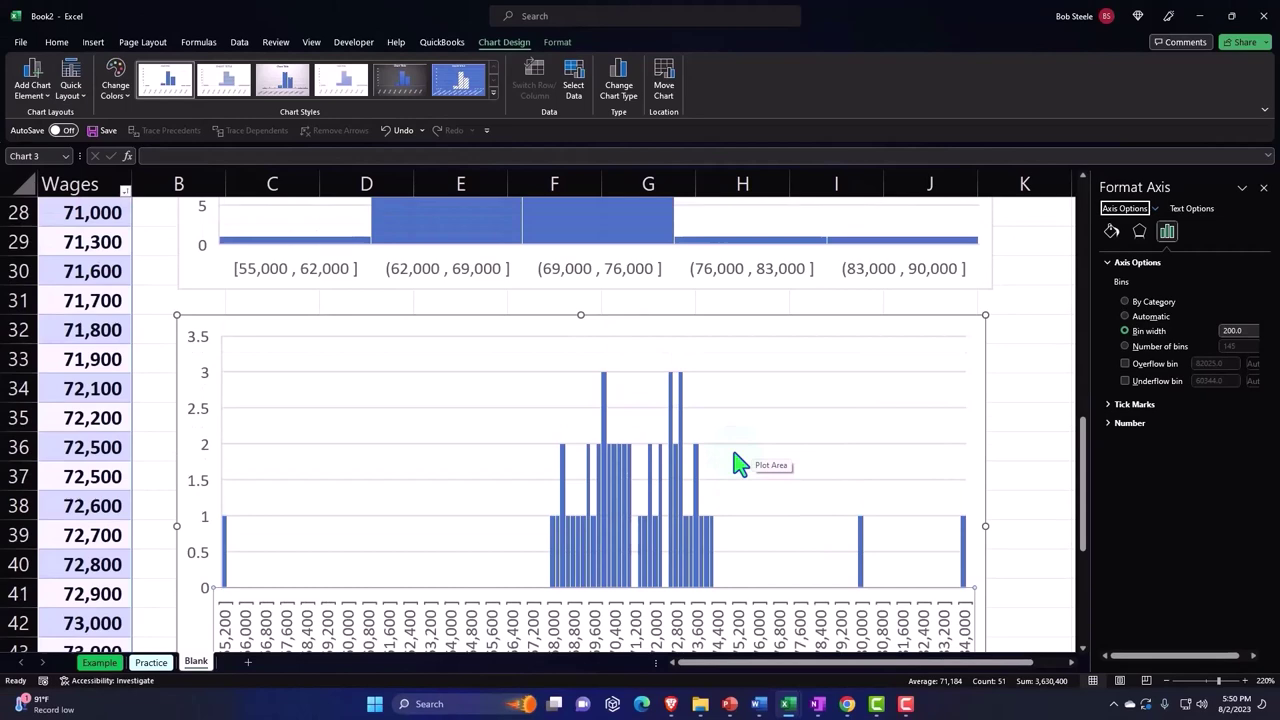
{"action": "scroll", "coordinate": [738, 465], "scroll_direction": "up", "scroll_amount": 5}
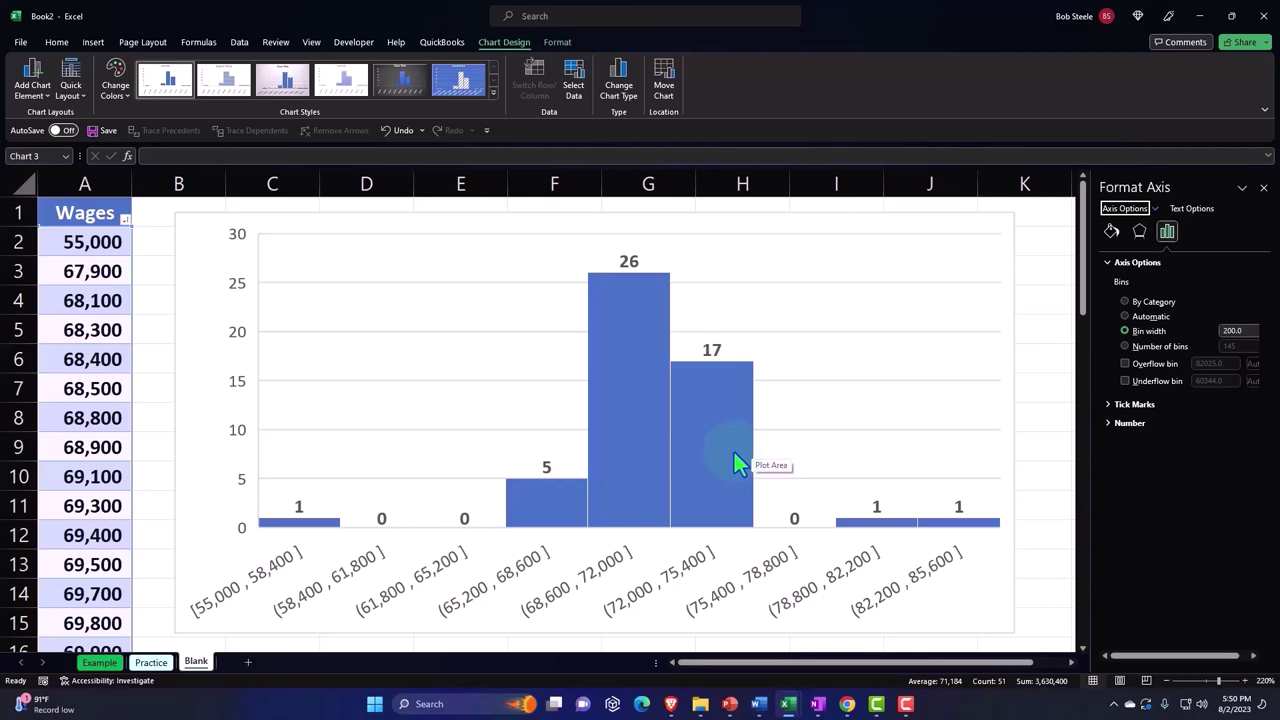
{"action": "scroll", "coordinate": [734, 455], "scroll_direction": "down", "scroll_amount": 8}
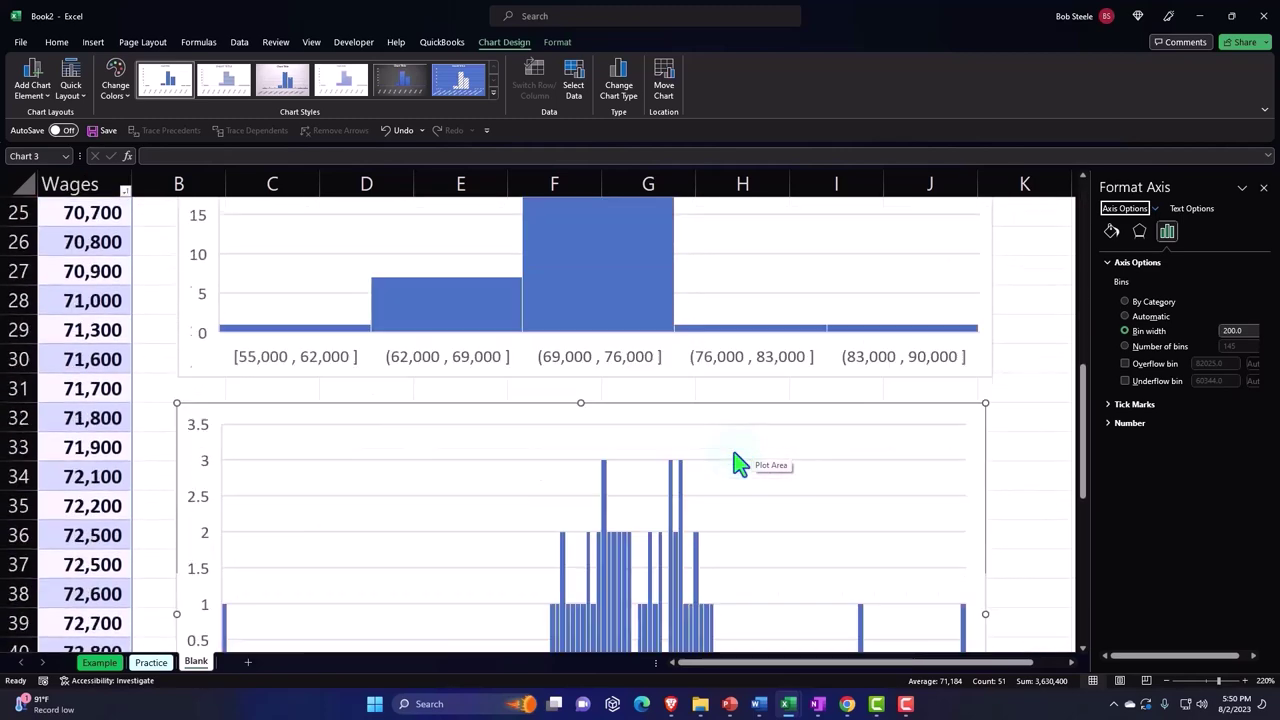
{"action": "scroll", "coordinate": [738, 465], "scroll_direction": "down", "scroll_amount": 2}
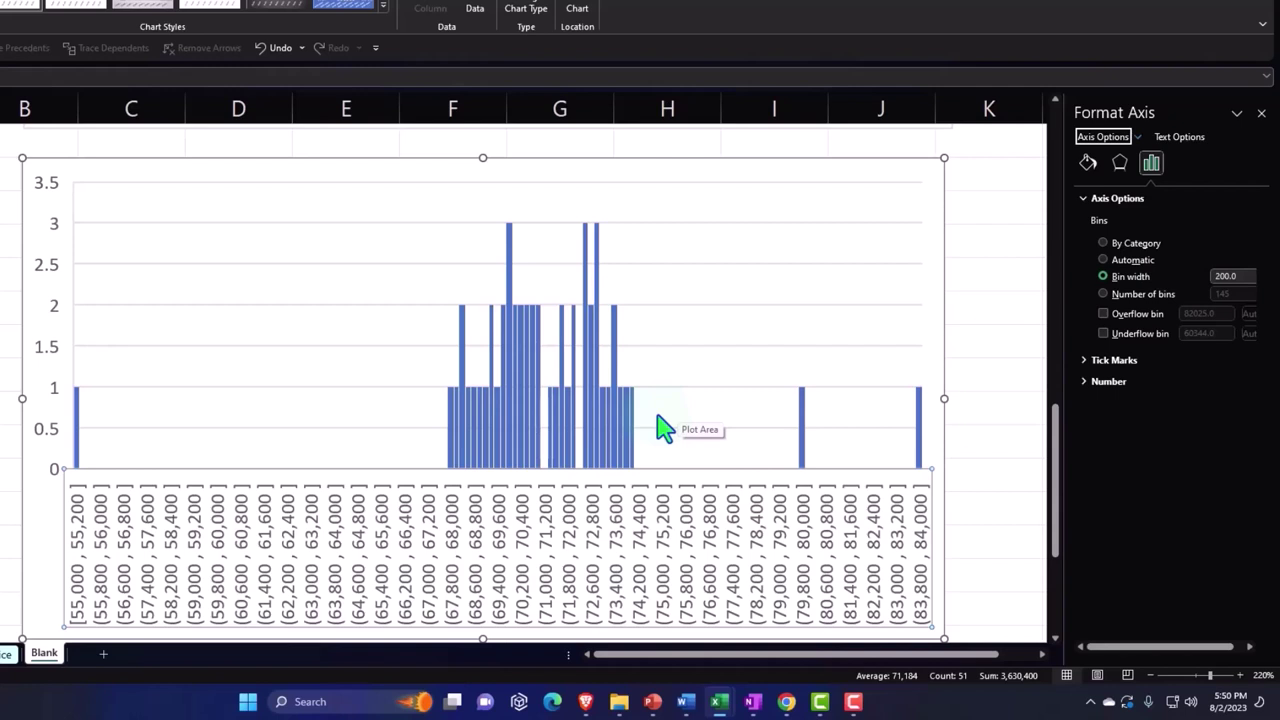
- Insert a fourth histogram based on the Wages data in column A
{"action": "left_click", "coordinate": [974, 403]}
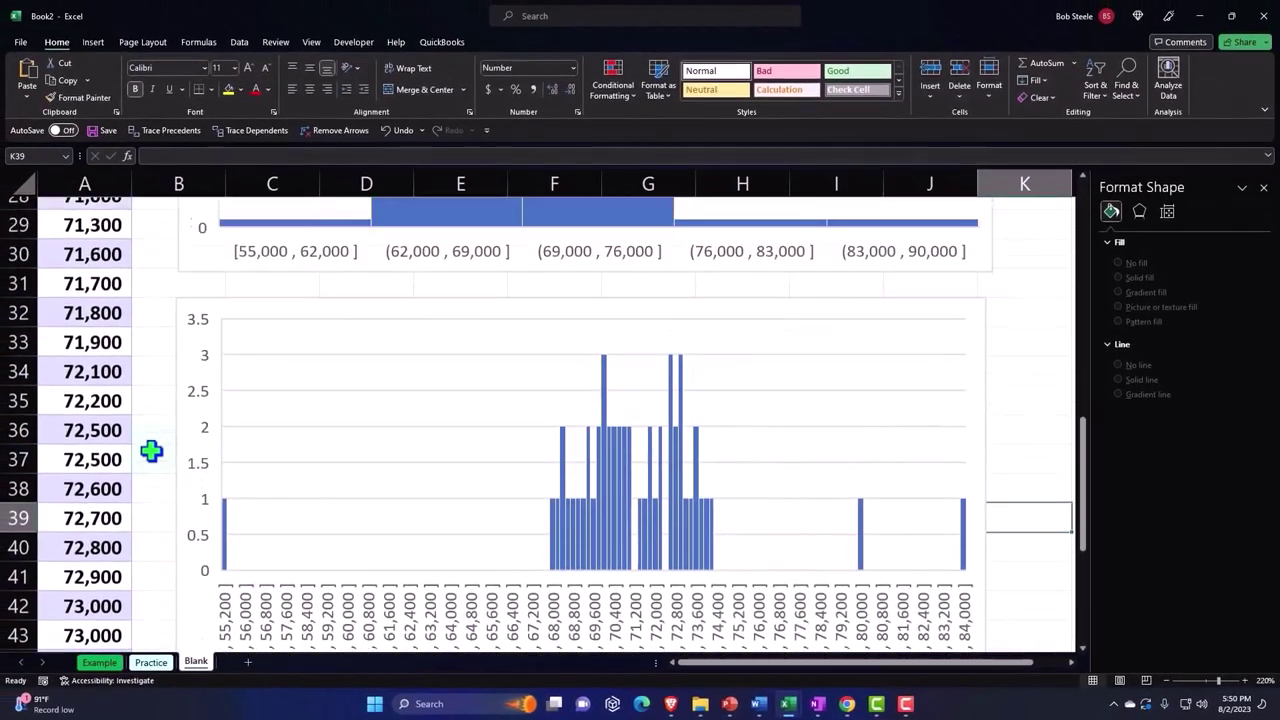
{"action": "scroll", "coordinate": [151, 451], "scroll_direction": "up", "scroll_amount": 9}
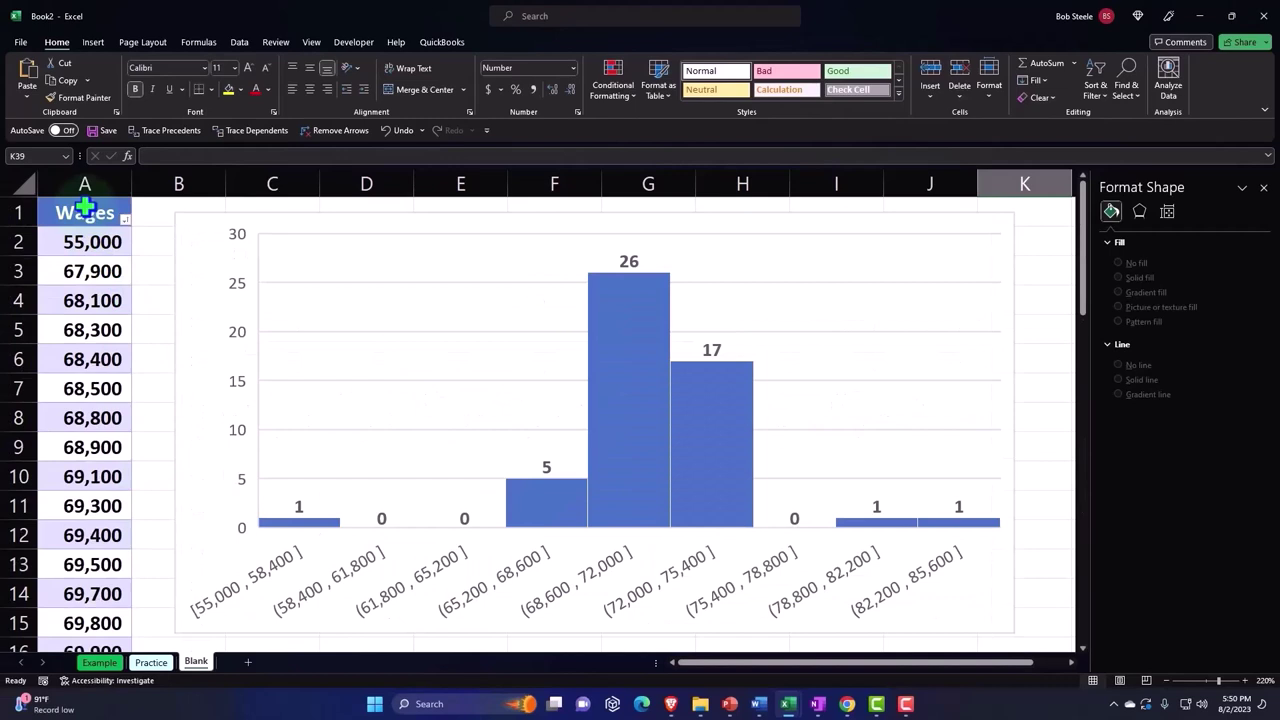
{"action": "left_click", "coordinate": [84, 187]}
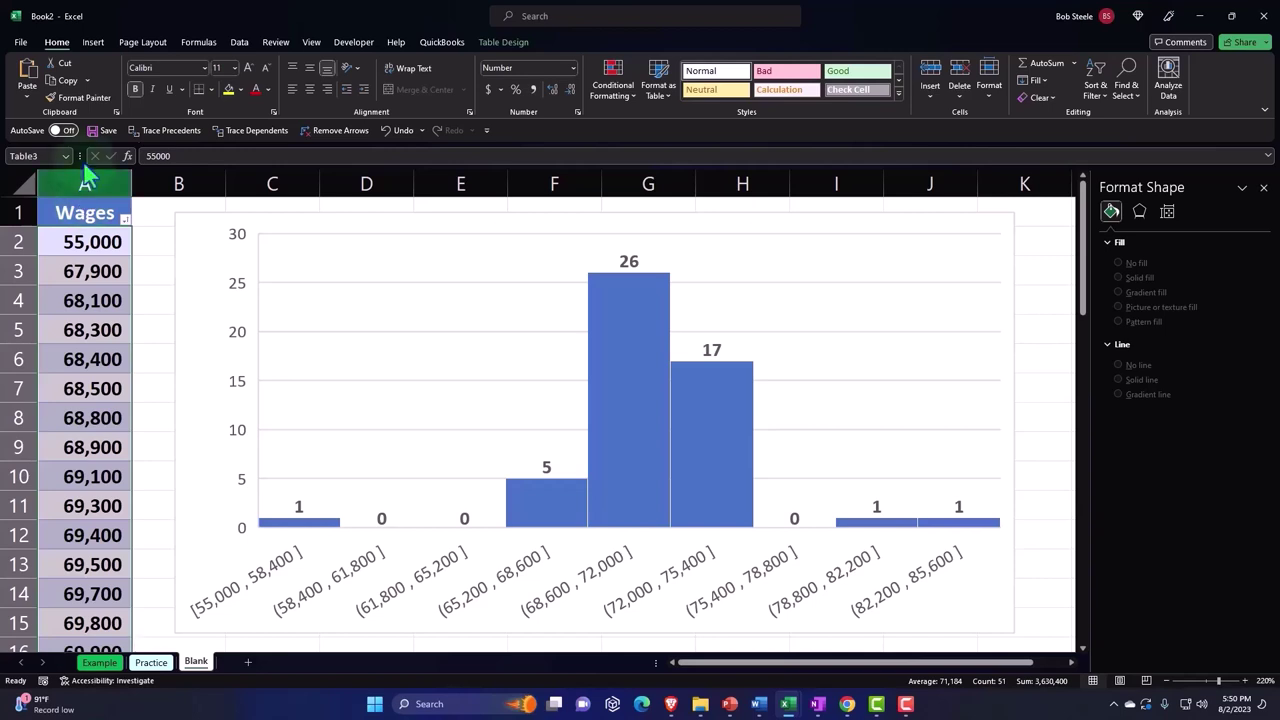
{"action": "left_click", "coordinate": [93, 42]}
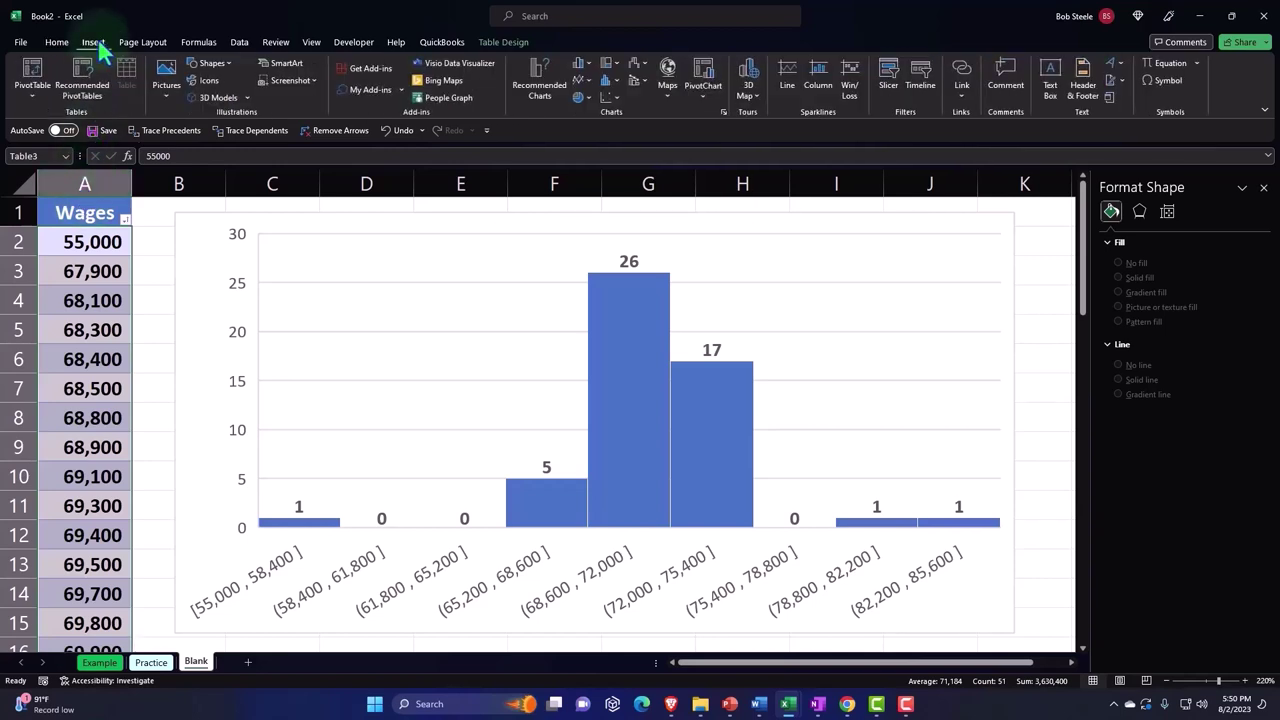
{"action": "left_click", "coordinate": [605, 80]}
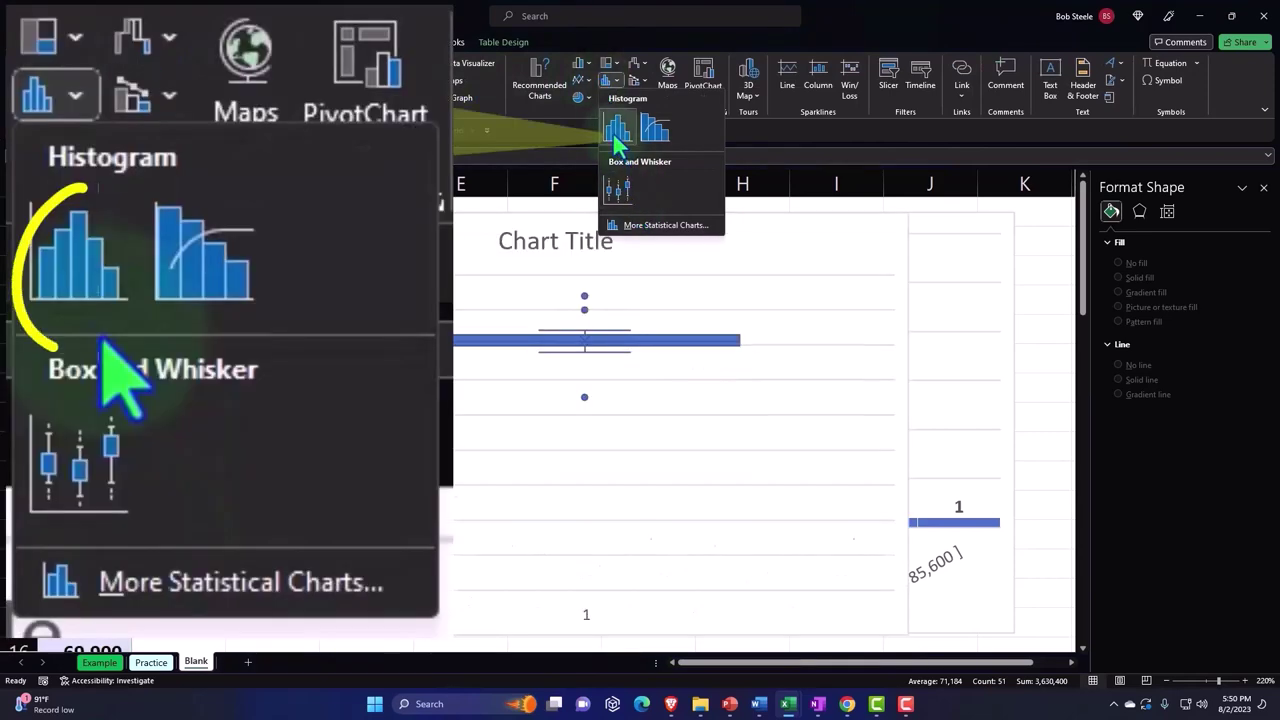
{"action": "left_click", "coordinate": [617, 128]}
- Move the new histogram directly below the third one, starting around row 47 and aligned with its left edge
{"action": "left_click_drag", "start_coordinate": [465, 245], "coordinate": [403, 517]}
{"action": "scroll", "coordinate": [403, 510], "scroll_direction": "down", "scroll_amount": 4}
{"action": "left_click_drag", "start_coordinate": [355, 332], "coordinate": [346, 620]}
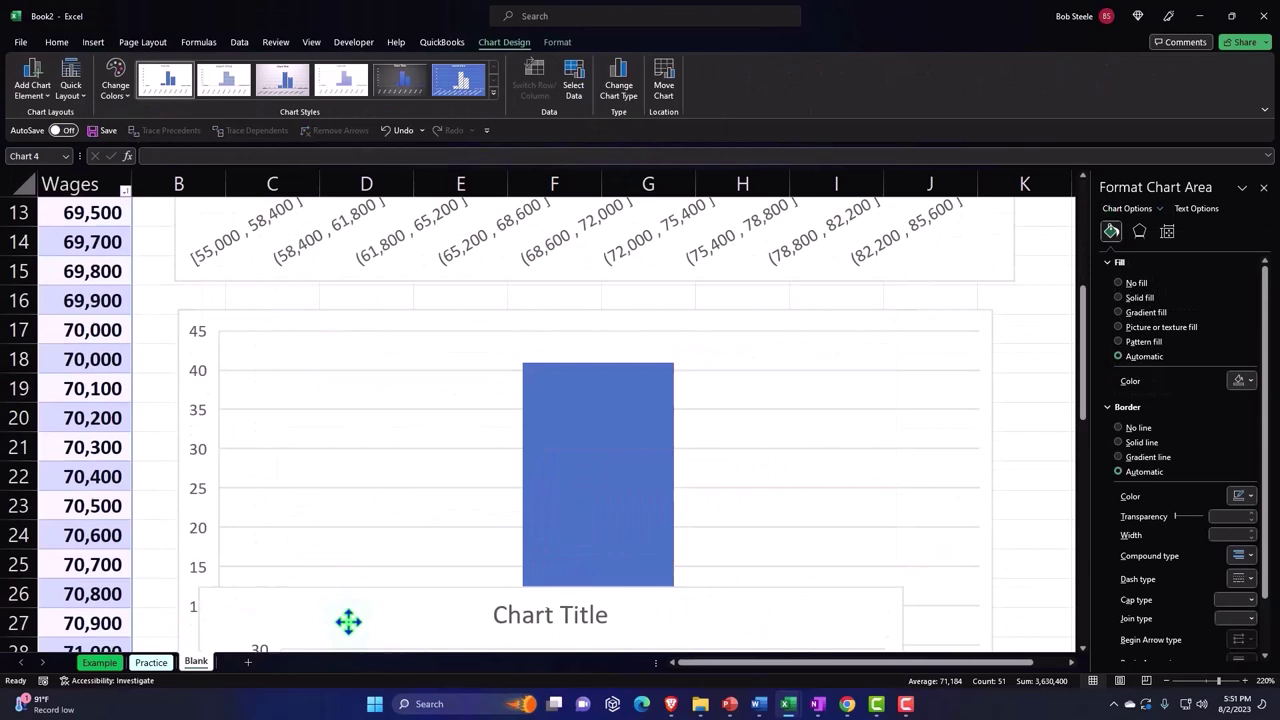
{"action": "scroll", "coordinate": [400, 417], "scroll_direction": "down", "scroll_amount": 4}
{"action": "left_click_drag", "start_coordinate": [346, 309], "coordinate": [340, 560]}
{"action": "scroll", "coordinate": [371, 400], "scroll_direction": "down", "scroll_amount": 3}
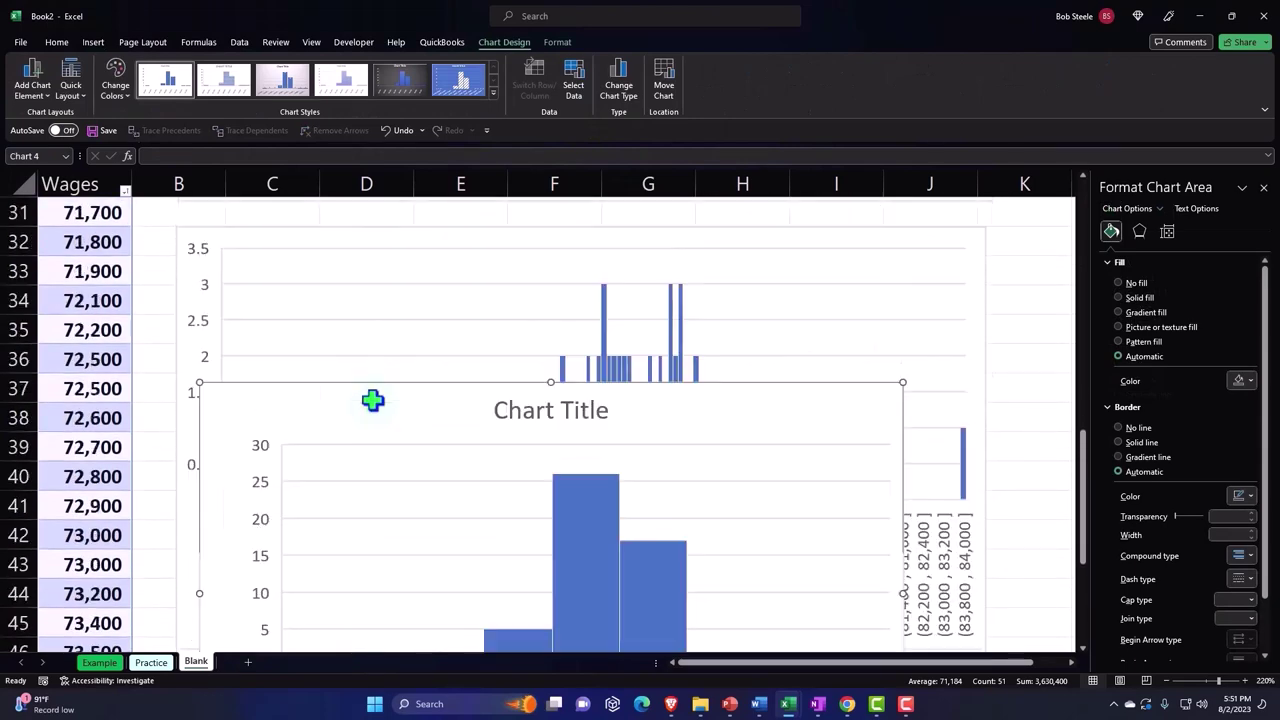
{"action": "left_click_drag", "start_coordinate": [334, 334], "coordinate": [358, 436]}
{"action": "scroll", "coordinate": [358, 436], "scroll_direction": "down", "scroll_amount": 2}
{"action": "scroll", "coordinate": [350, 420], "scroll_direction": "down", "scroll_amount": 1}
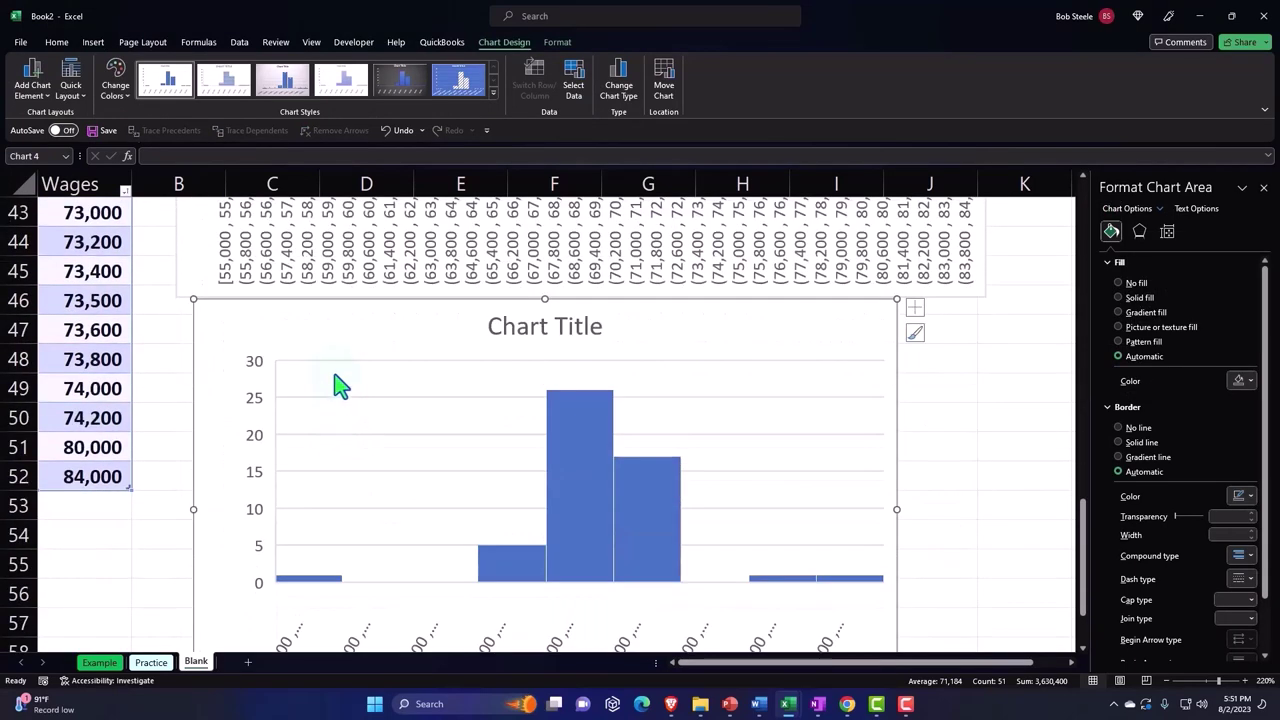
{"action": "left_click_drag", "start_coordinate": [336, 350], "coordinate": [307, 352]}
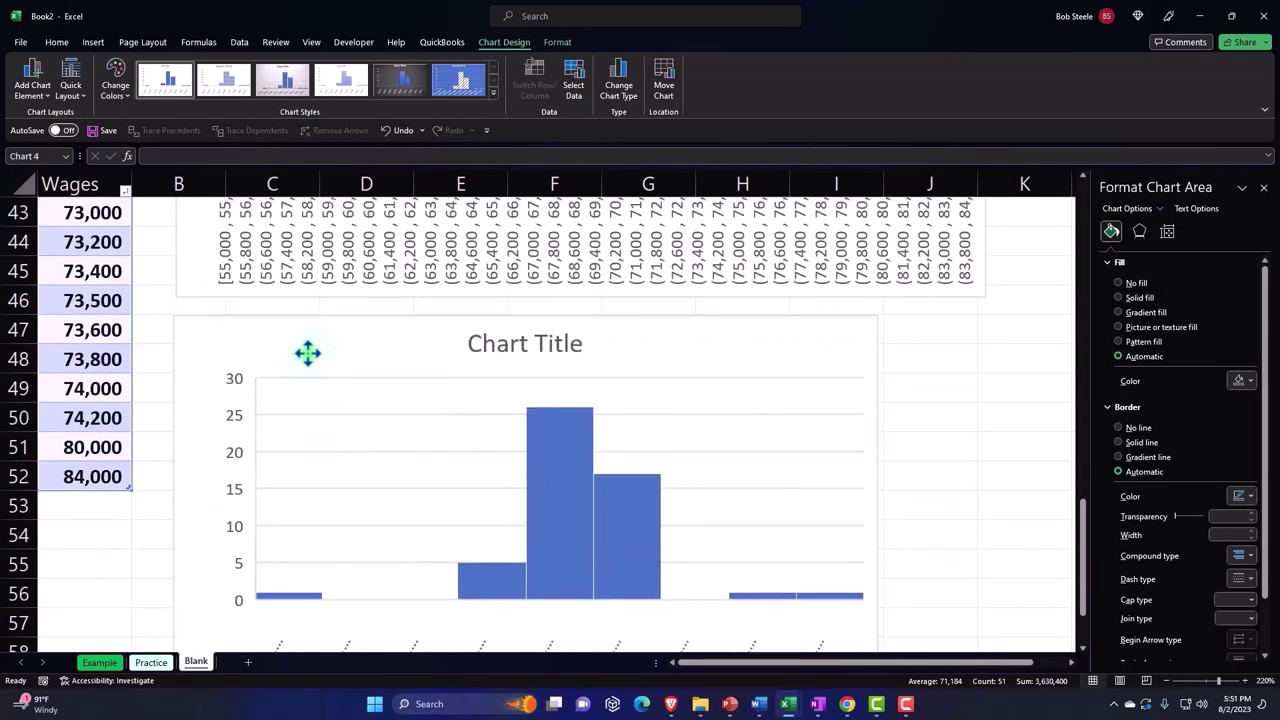
- Delete the fourth histogram's chart title and widen the chart to roughly match the one above
{"action": "left_click", "coordinate": [525, 358]}
{"action": "key", "text": "Delete"}
{"action": "scroll", "coordinate": [846, 571], "scroll_direction": "down", "scroll_amount": 2}
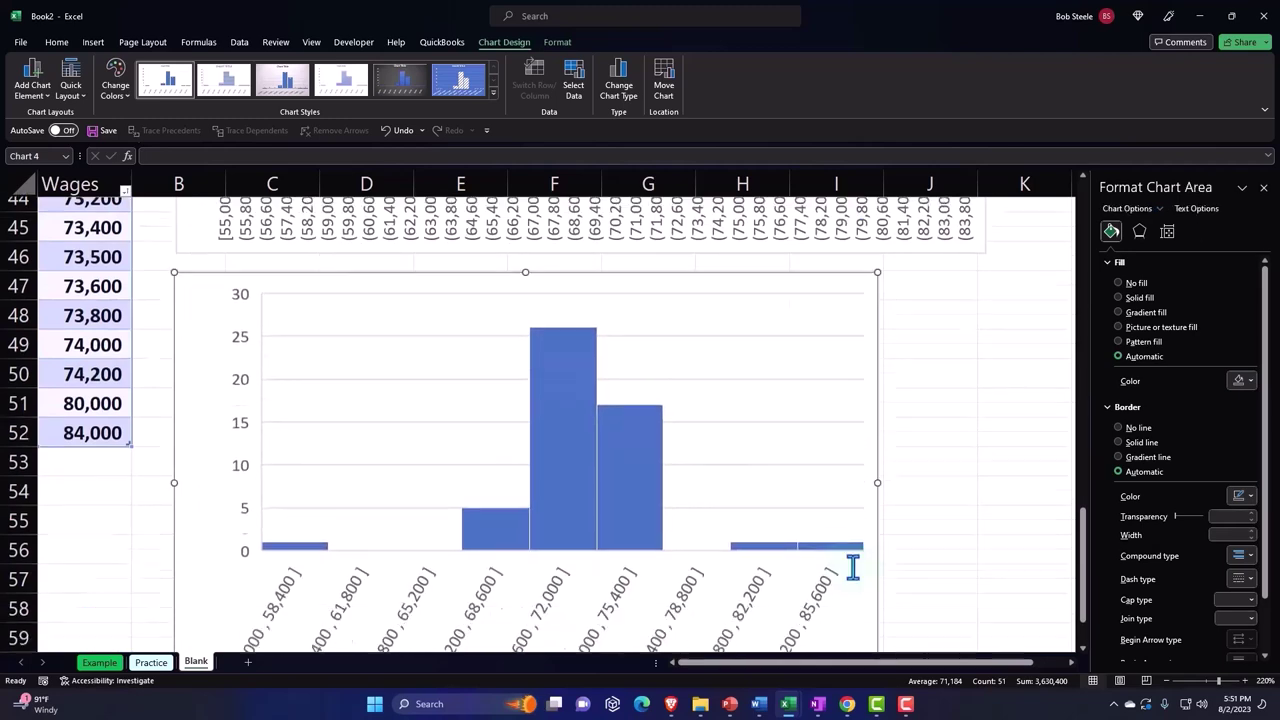
{"action": "left_click_drag", "start_coordinate": [875, 563], "coordinate": [971, 574]}
{"action": "scroll", "coordinate": [718, 572], "scroll_direction": "up", "scroll_amount": 2}
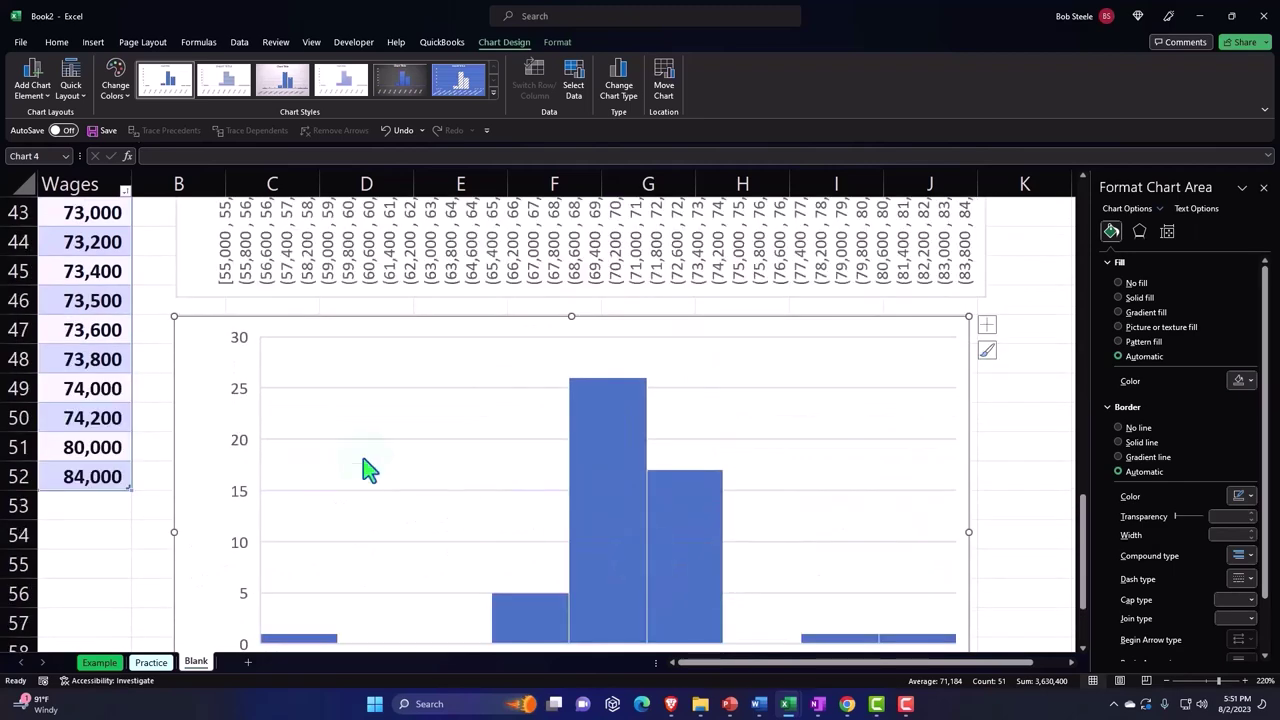
- Set the maximum bound of the fourth histogram's vertical axis to 100
{"action": "left_click", "coordinate": [240, 395]}
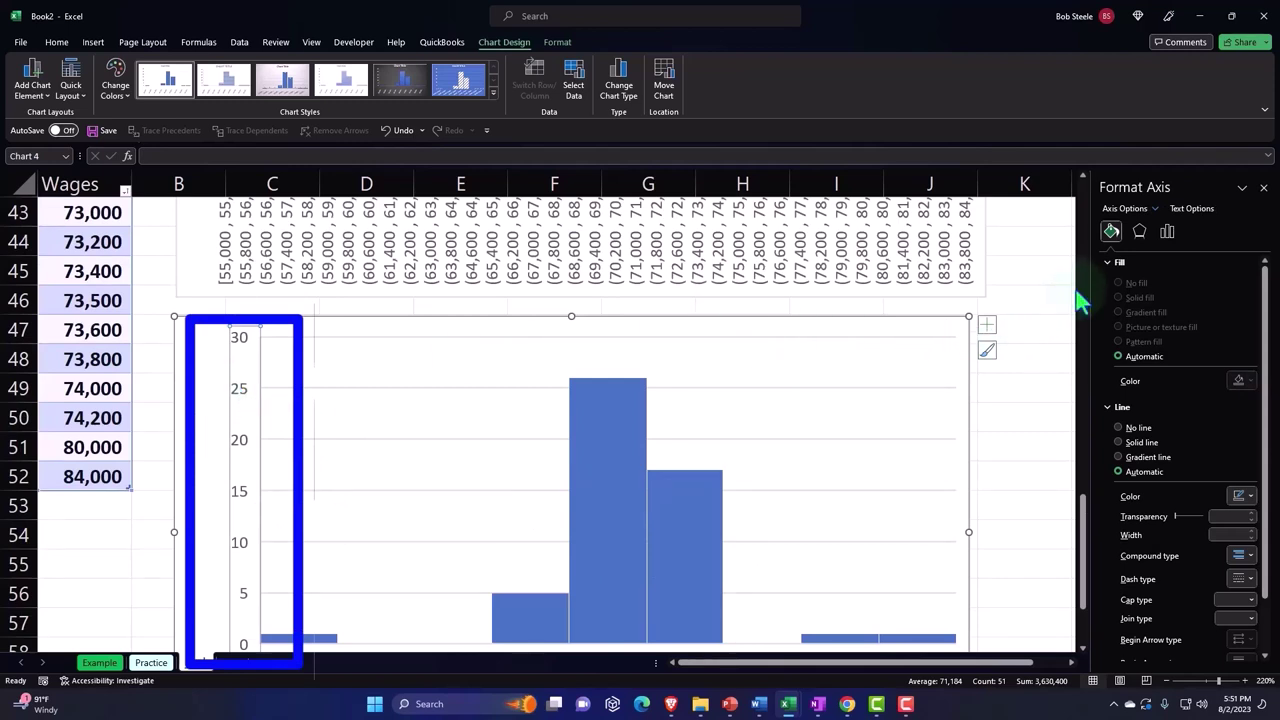
{"action": "left_click", "coordinate": [248, 371]}
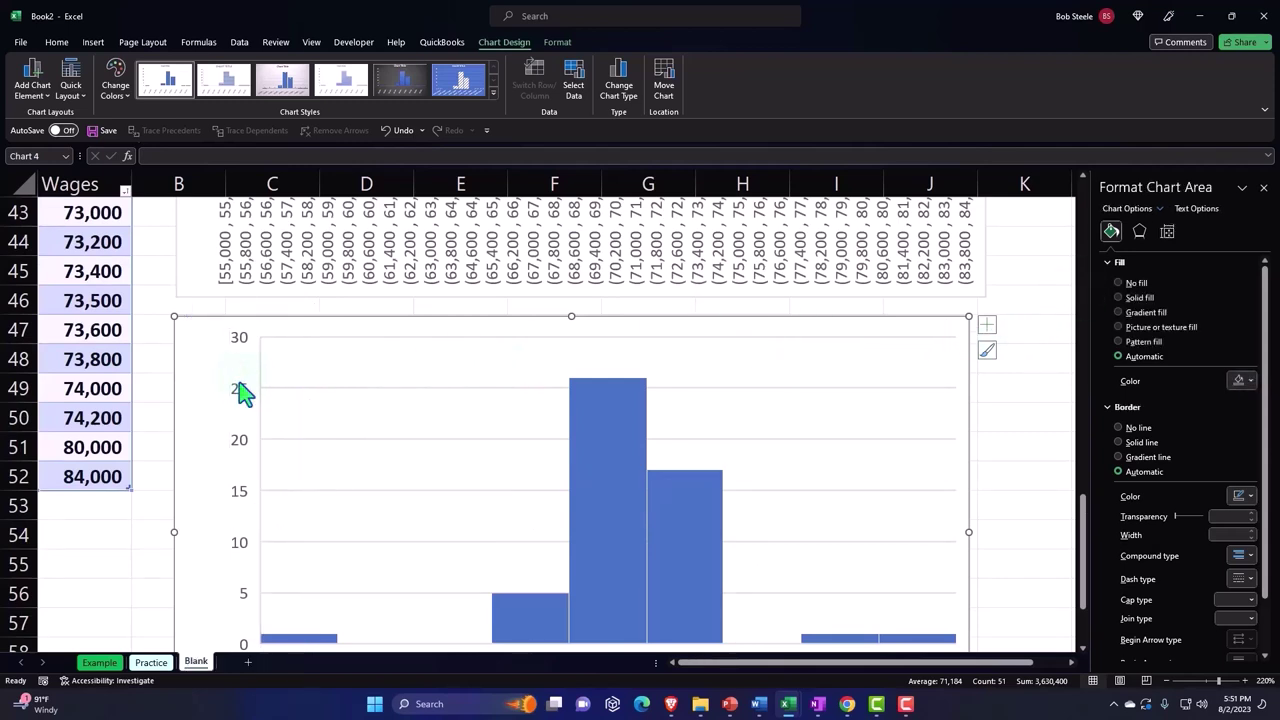
{"action": "left_click", "coordinate": [243, 392]}
{"action": "left_click", "coordinate": [1167, 232]}
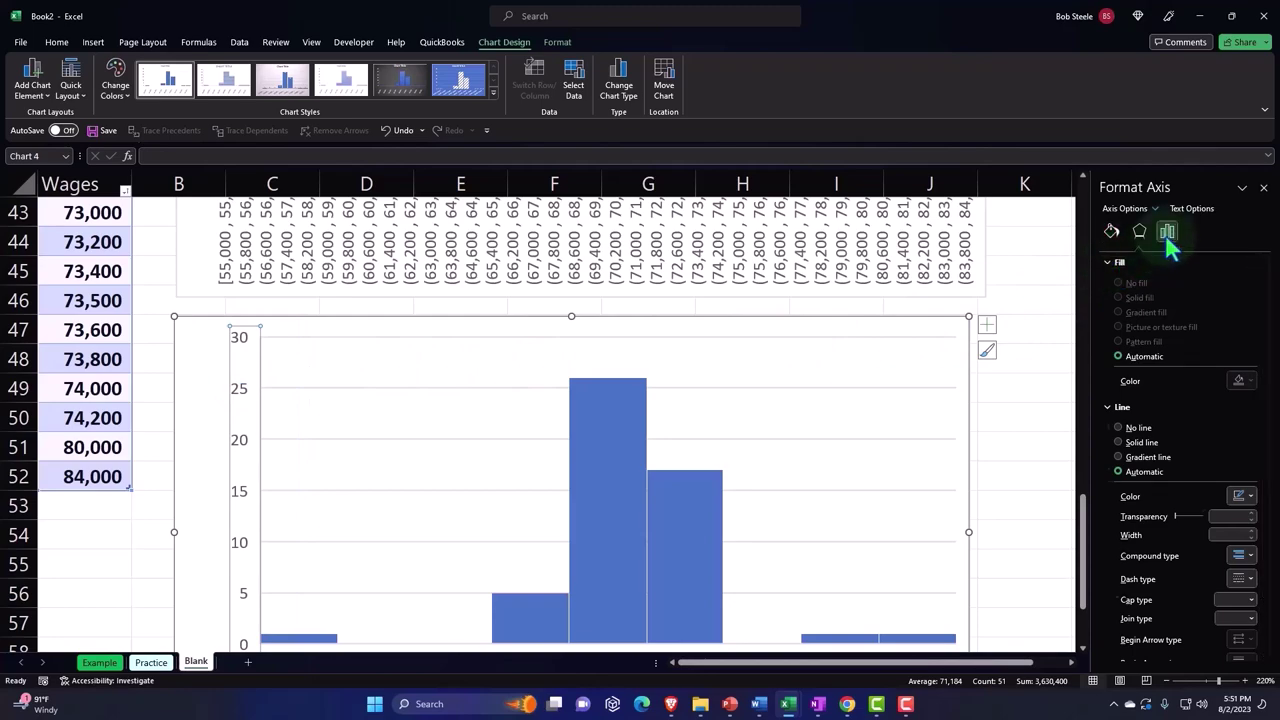
{"action": "left_click", "coordinate": [1107, 262]}
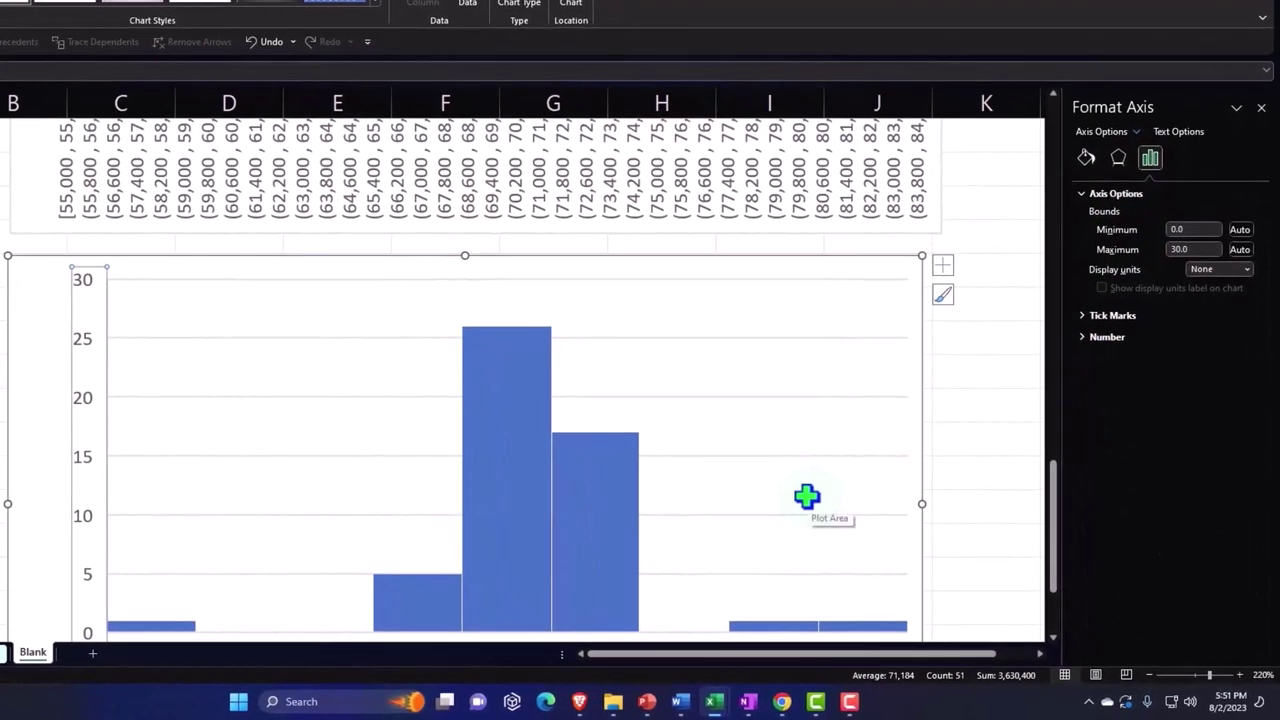
{"action": "left_click", "coordinate": [1199, 249]}
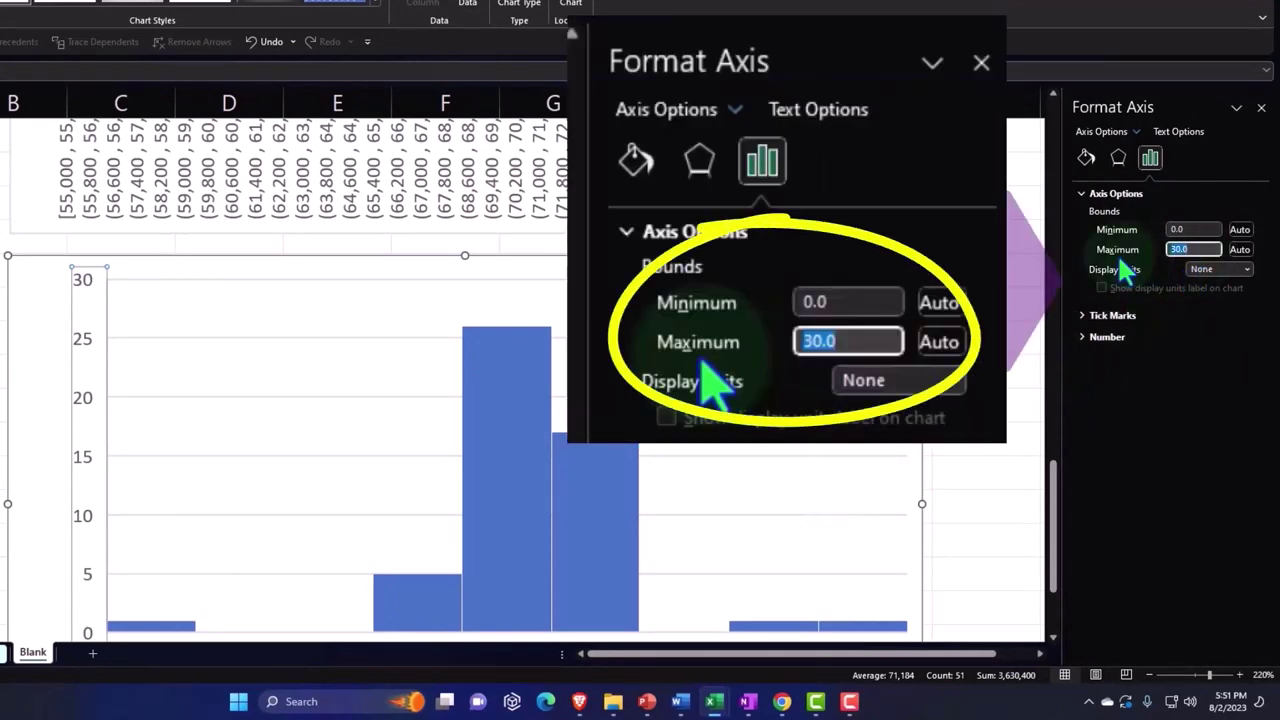
{"action": "type", "text": "100"}
{"action": "key", "text": "Return"}
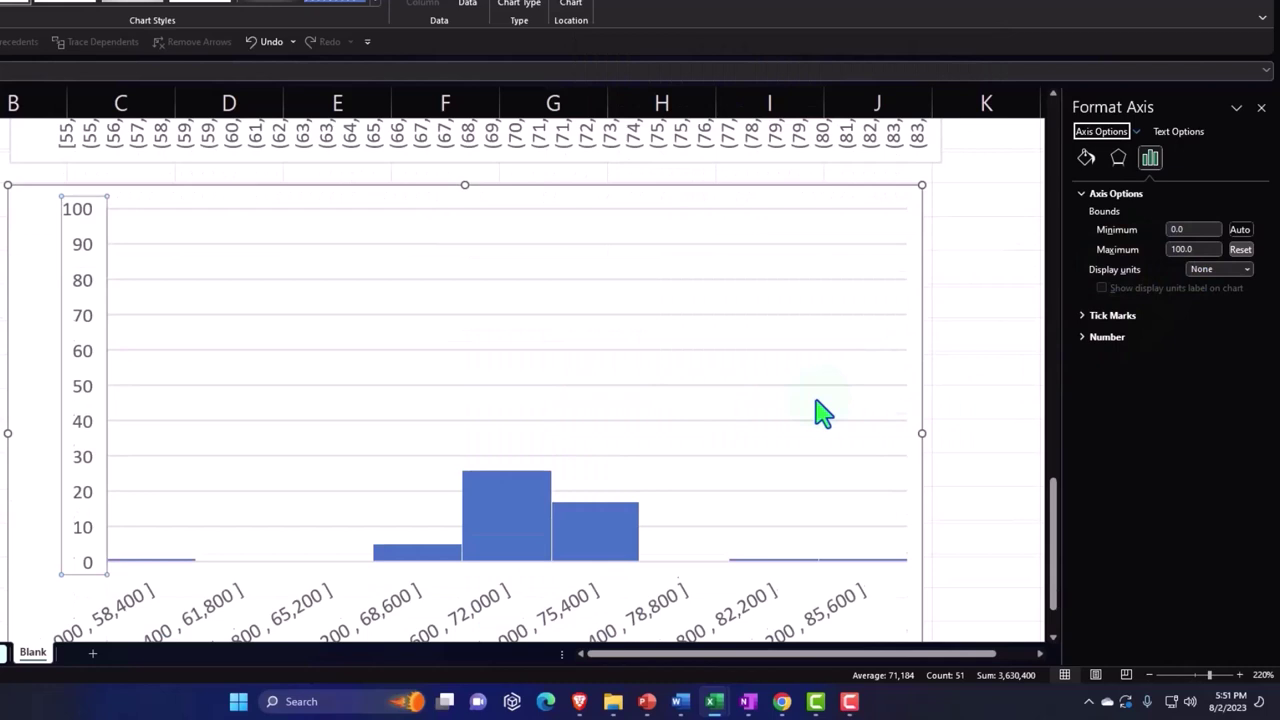
- Compare the fourth histogram's bar heights with those of the first histogram at the top of the sheet
{"action": "scroll", "coordinate": [818, 412], "scroll_direction": "down", "scroll_amount": 1}
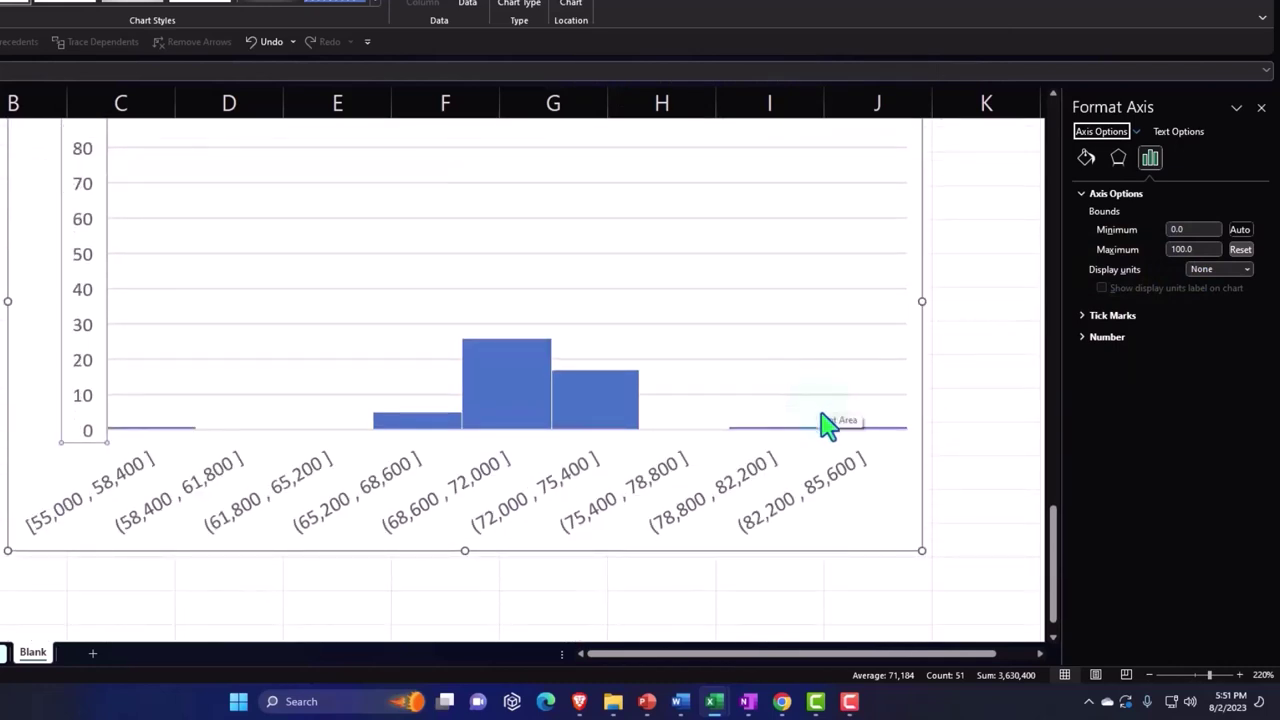
{"action": "scroll", "coordinate": [828, 443], "scroll_direction": "up", "scroll_amount": 1}
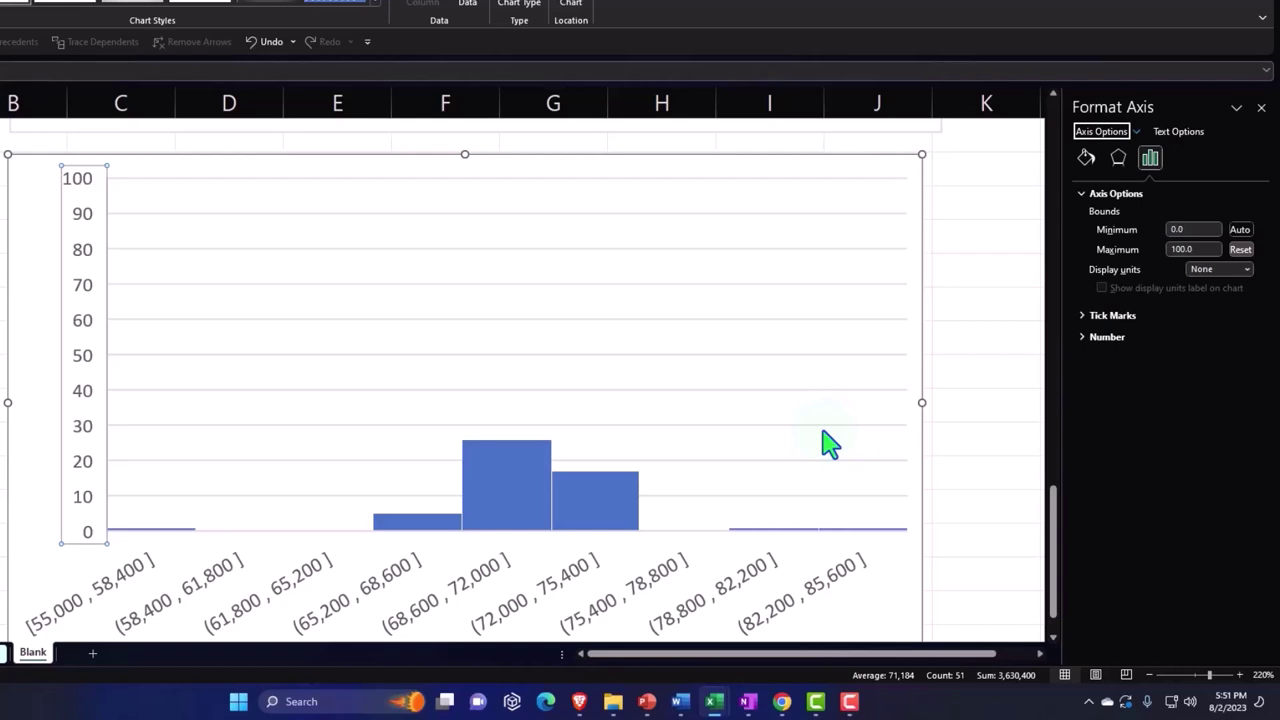
{"action": "scroll", "coordinate": [777, 457], "scroll_direction": "up", "scroll_amount": 10}
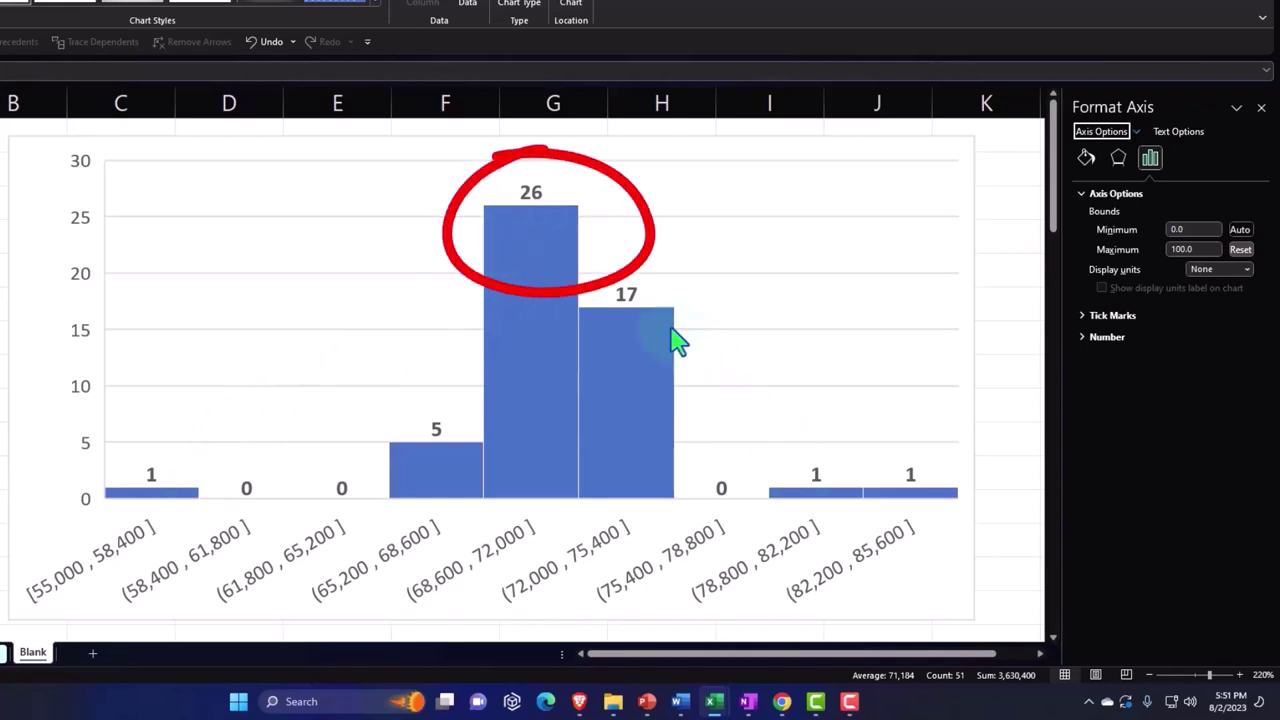
{"action": "scroll", "coordinate": [662, 378], "scroll_direction": "down", "scroll_amount": 2}
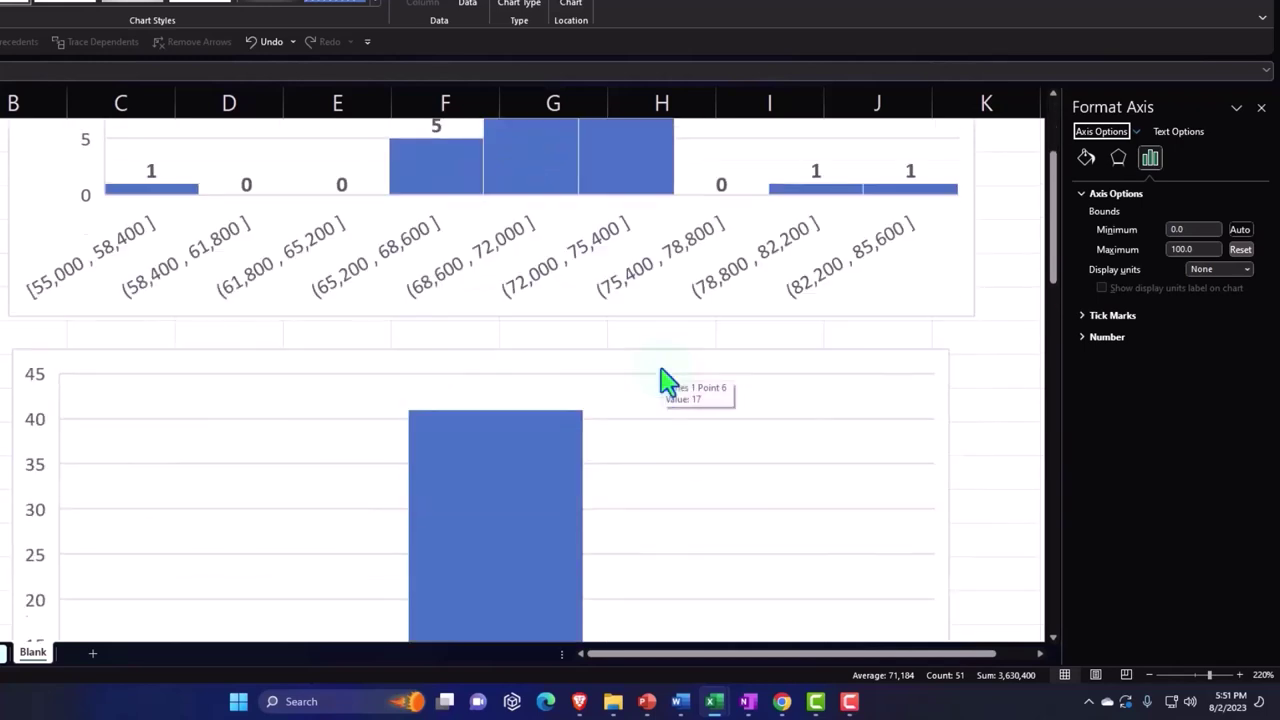
{"action": "scroll", "coordinate": [640, 385], "scroll_direction": "up", "scroll_amount": 2}
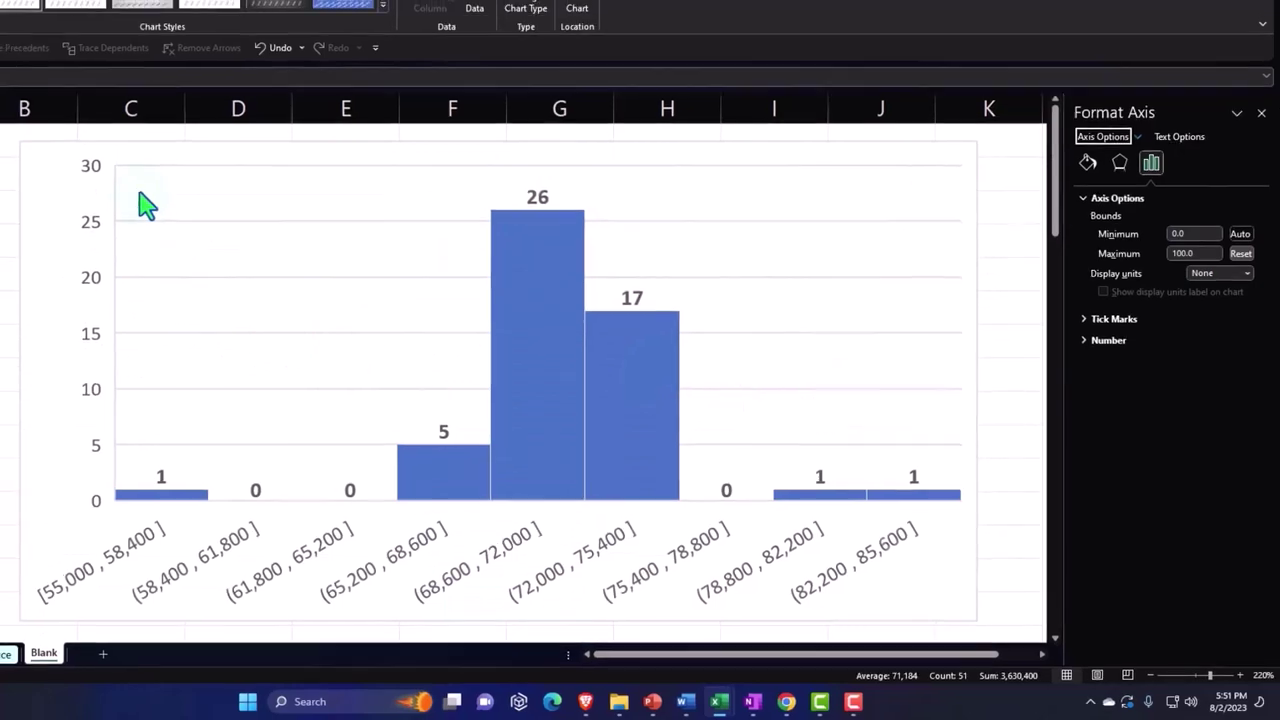
{"action": "scroll", "coordinate": [390, 525], "scroll_direction": "down", "scroll_amount": 10}
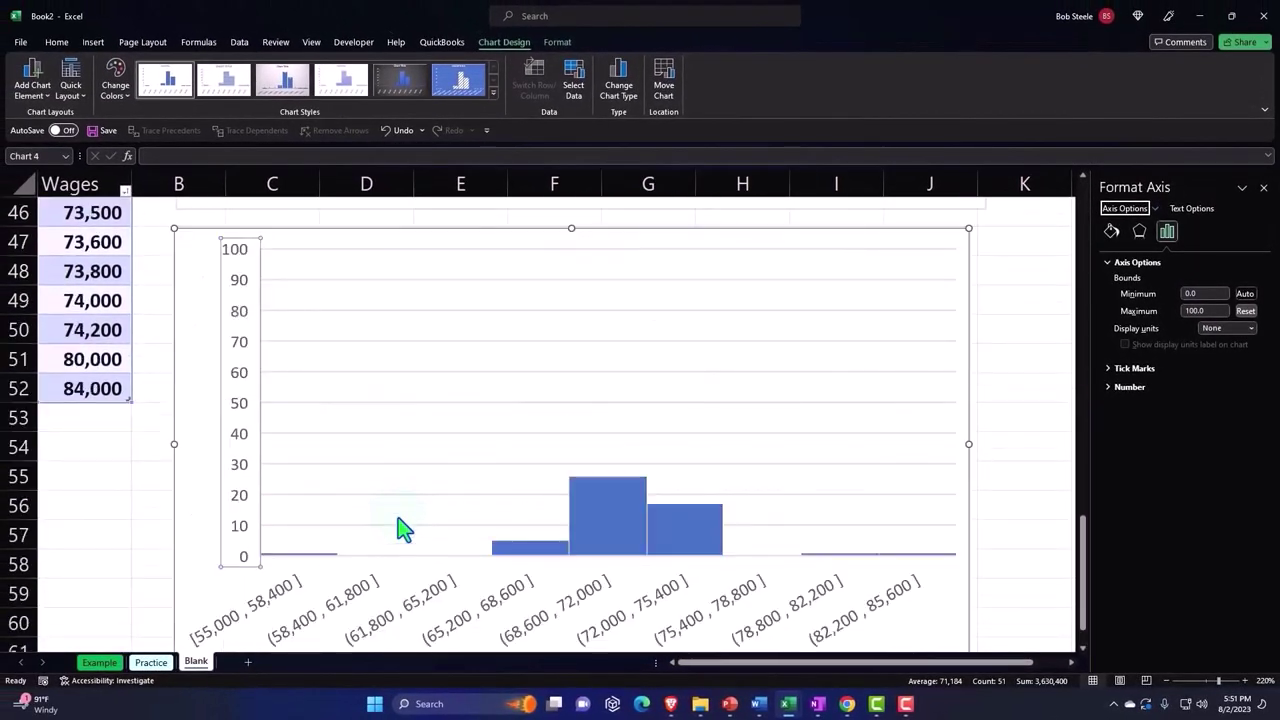